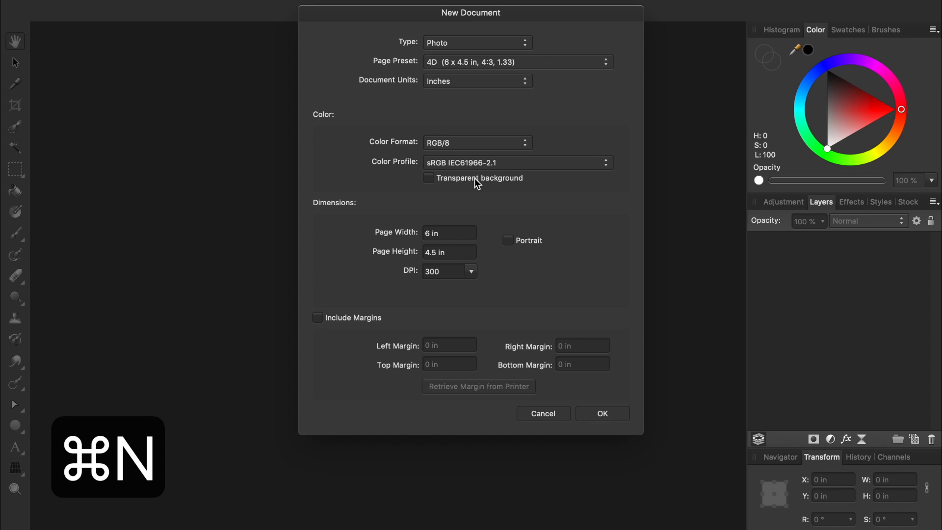
Set the new document to Print type, Letter (ANSI A) 8.5 × 11 in, inches, 300 DPI.
left_click_drag(473, 19, 366, 78)
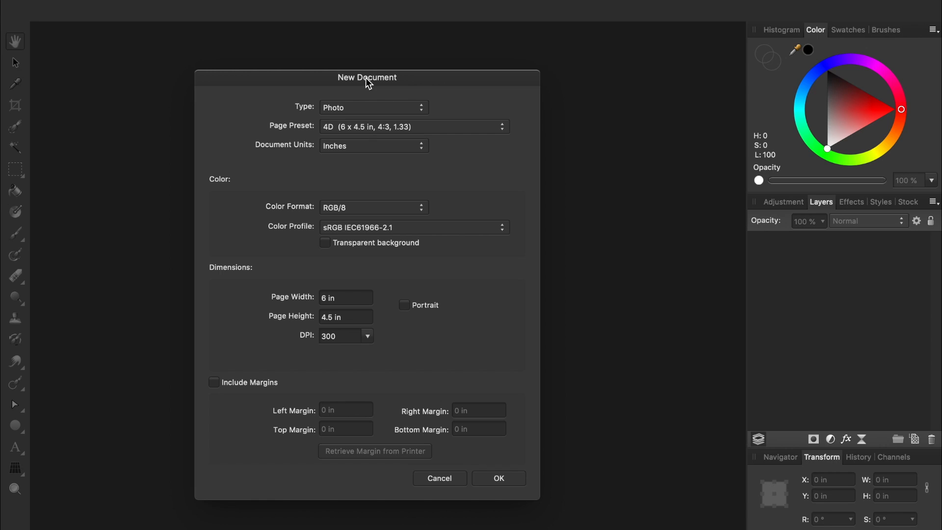
left_click(364, 108)
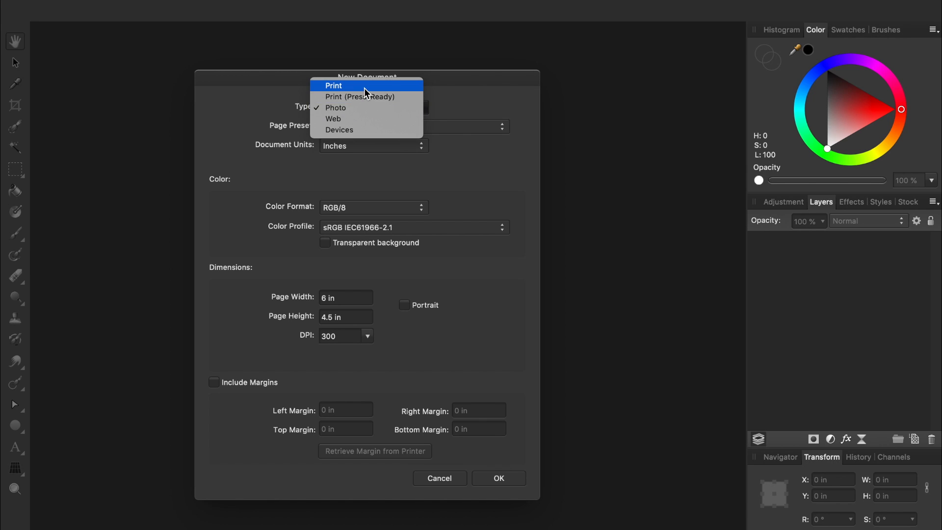
left_click(365, 87)
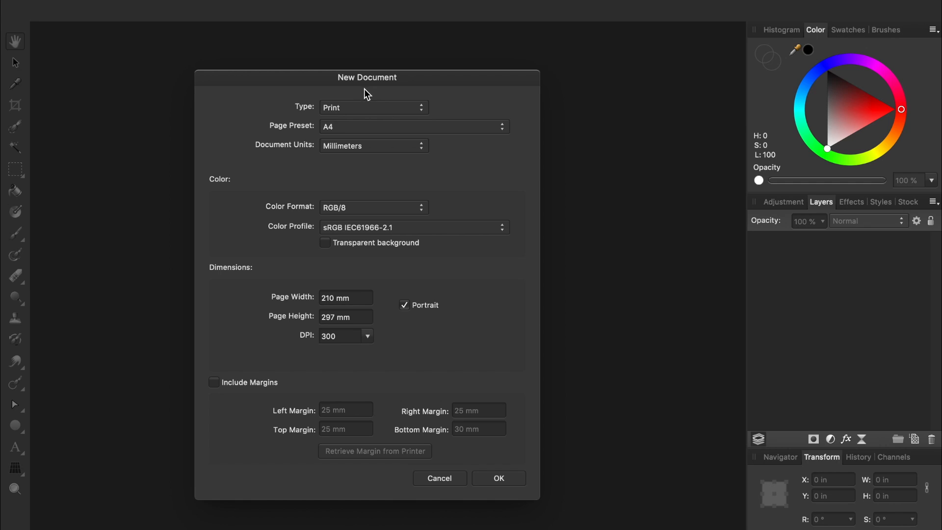
left_click(376, 127)
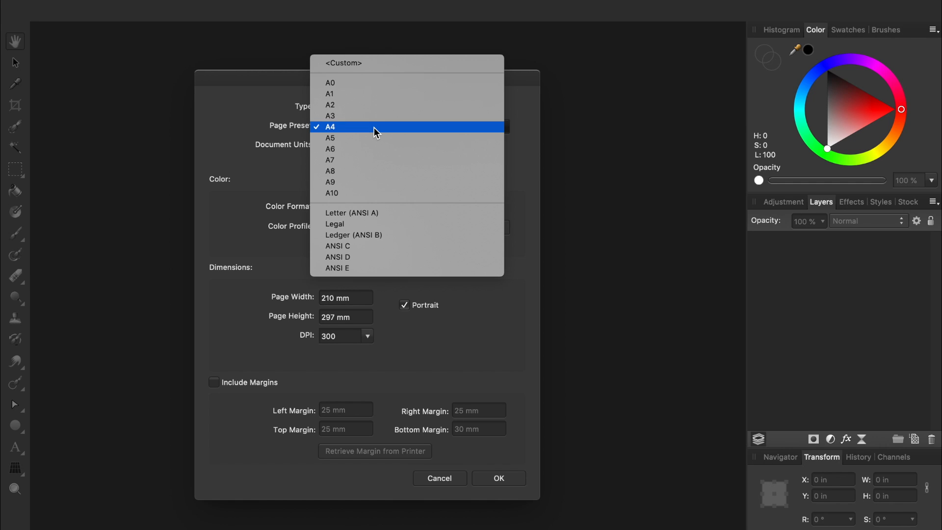
left_click(383, 216)
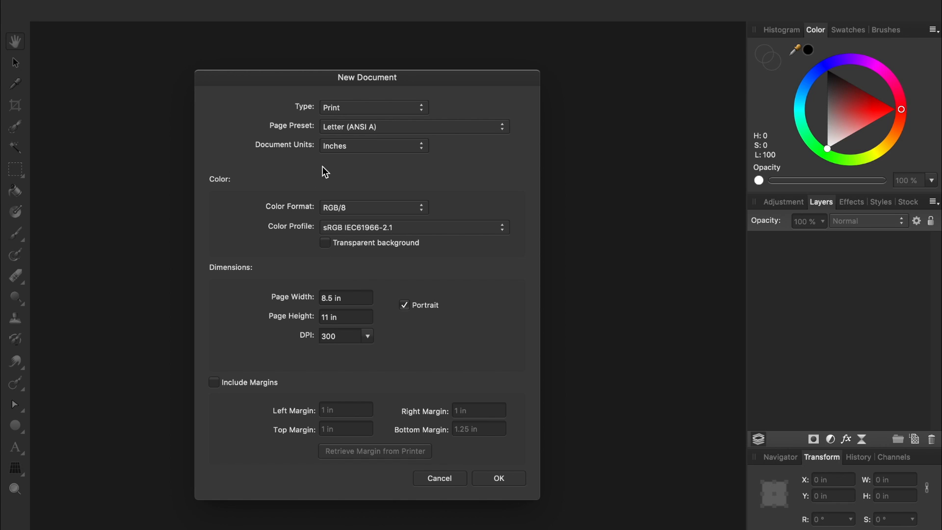
left_click(339, 147)
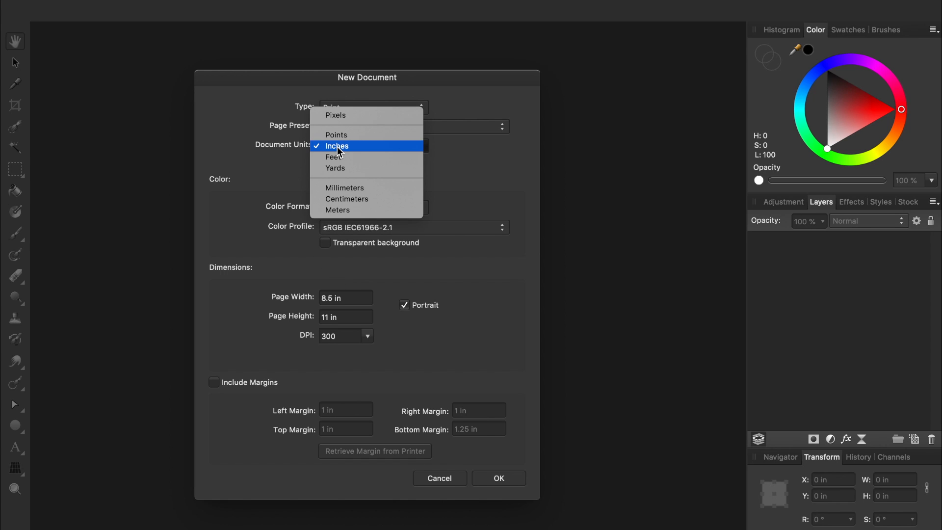
left_click(337, 146)
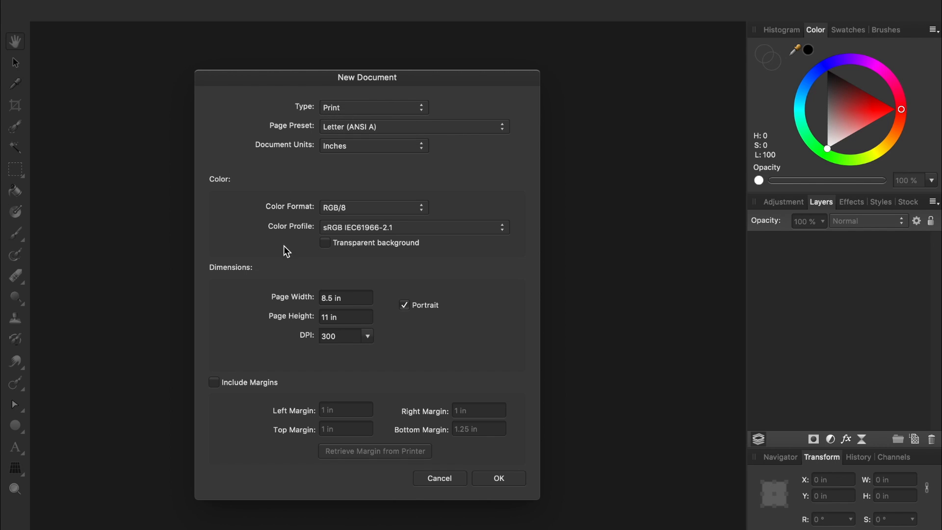
left_click(368, 339)
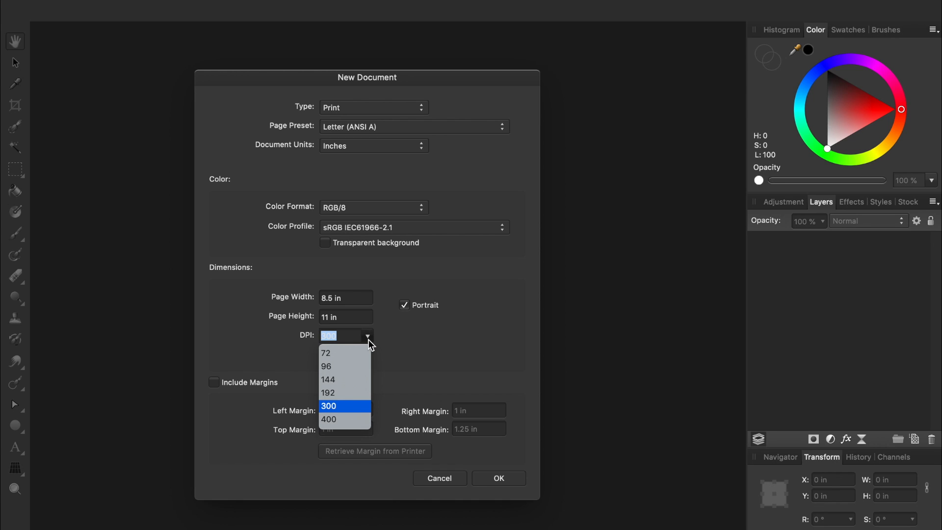
left_click(368, 338)
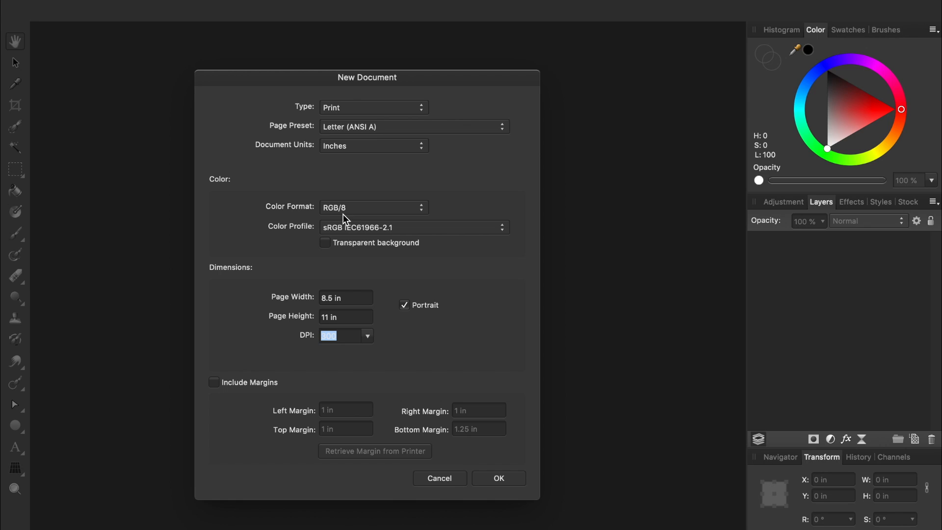
Switch the colour format to CMYK/8, which applies the U.S. Web Coated (SWOP) v2 profile.
left_click(359, 209)
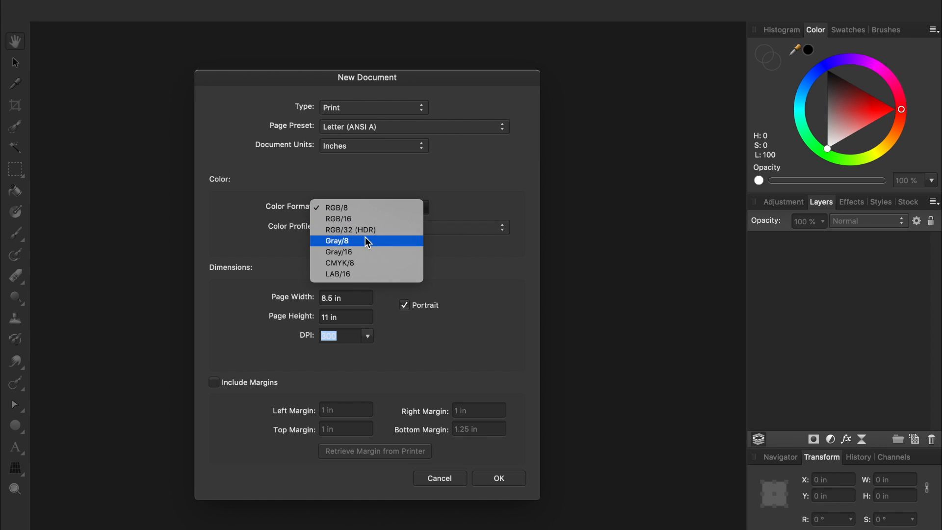
left_click(369, 266)
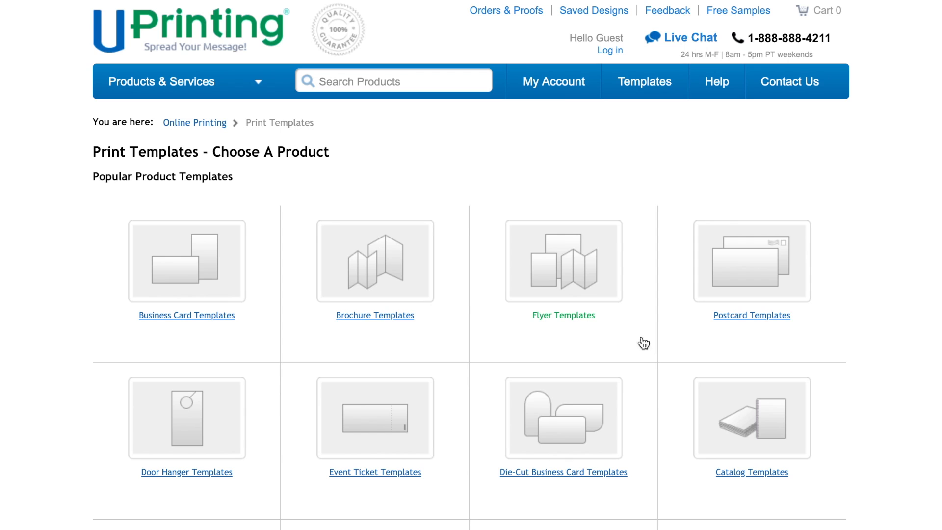
Open the Flyer Templates link on UPrinting's Print Templates page.
left_click(582, 325)
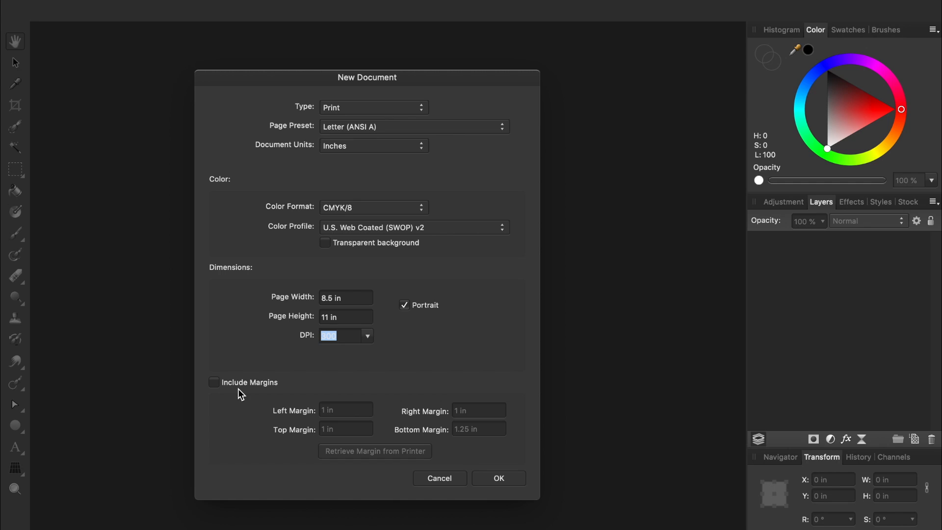
Confirm the New Document dialog to create the blank 8.5 × 11 in CMYK/8 flyer.
left_click(483, 478)
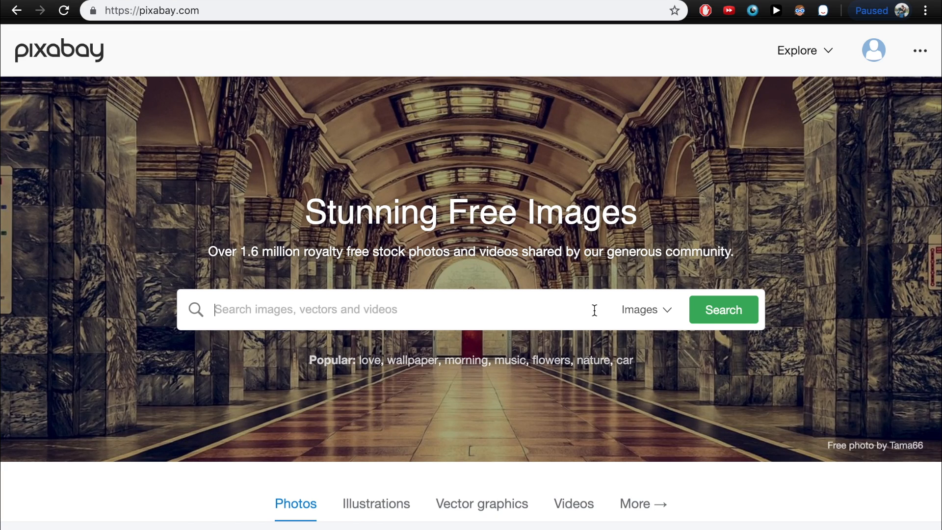
Search Pixabay for 'dog' and view the download sizes for the pug-in-blanket photo.
type("dog")
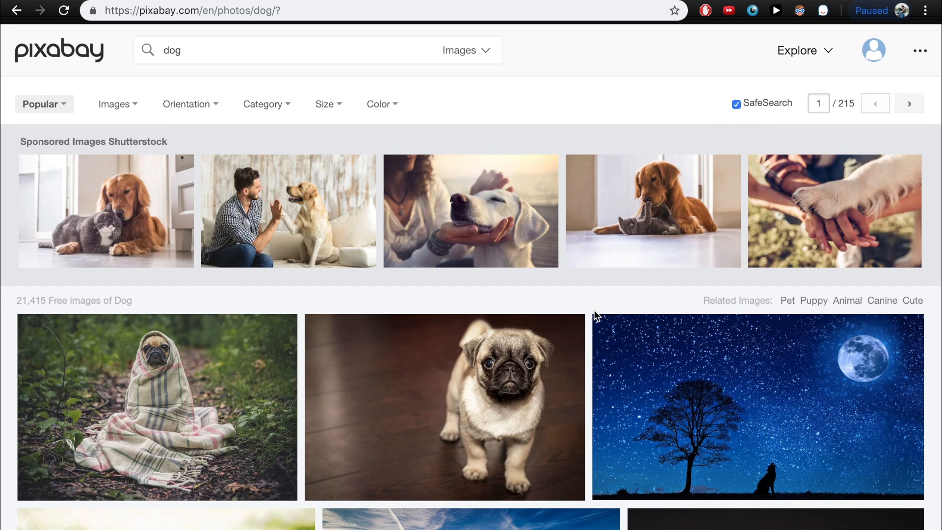
left_click(229, 399)
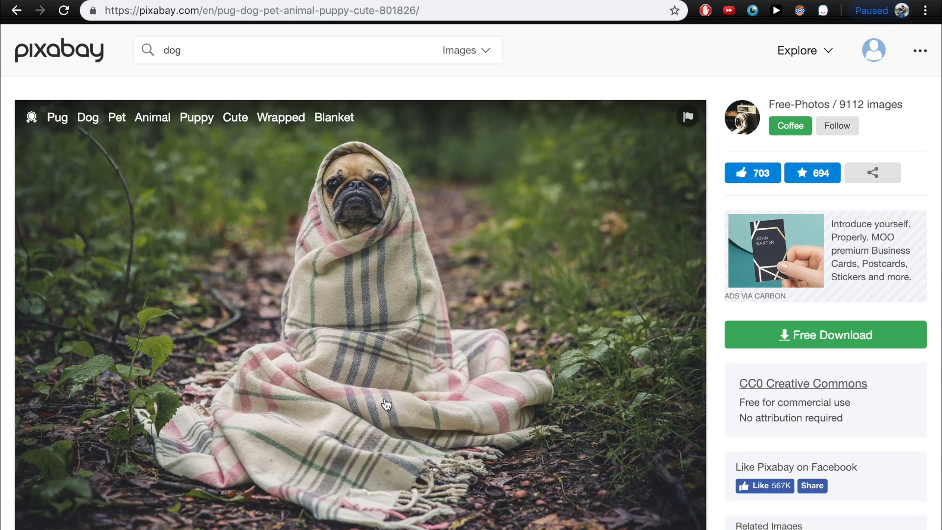
left_click(767, 340)
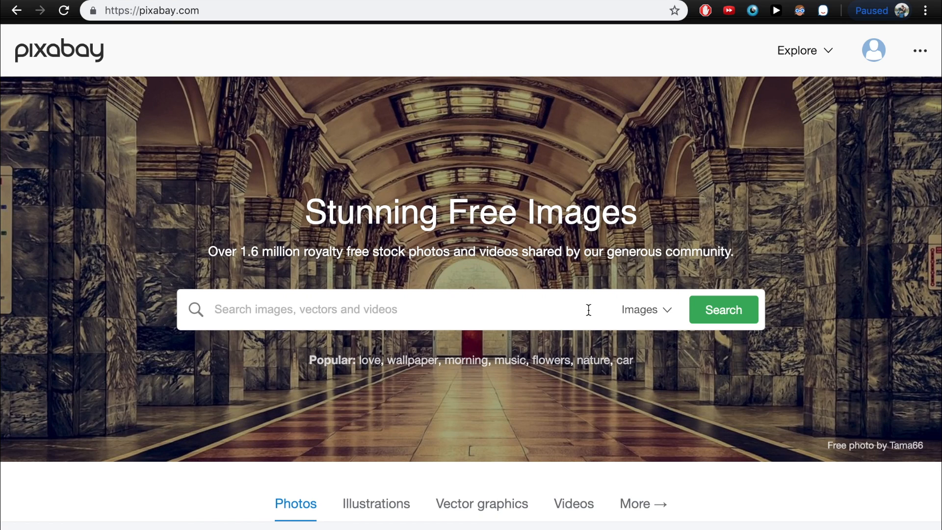
Filter the 'dog' search to illustrations and view the sketched dog portrait's download sizes.
type("dog")
key("Return")
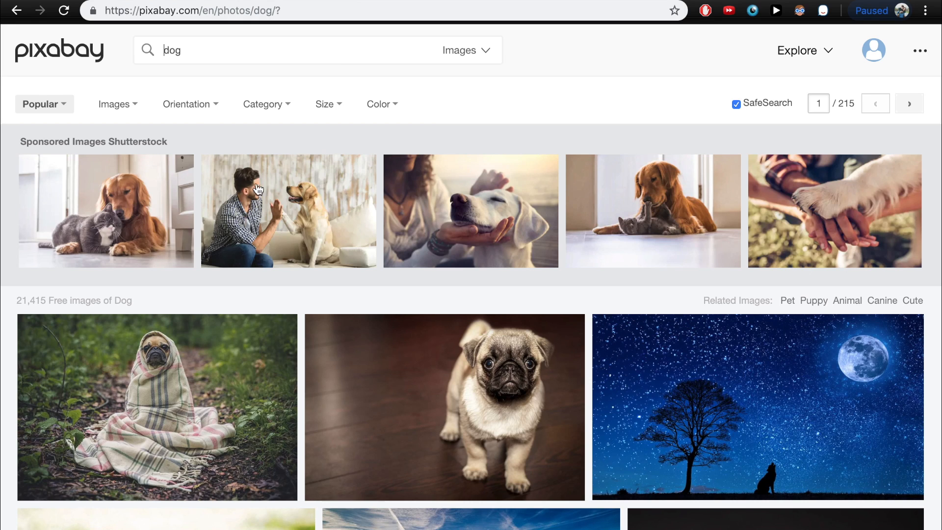
left_click(133, 106)
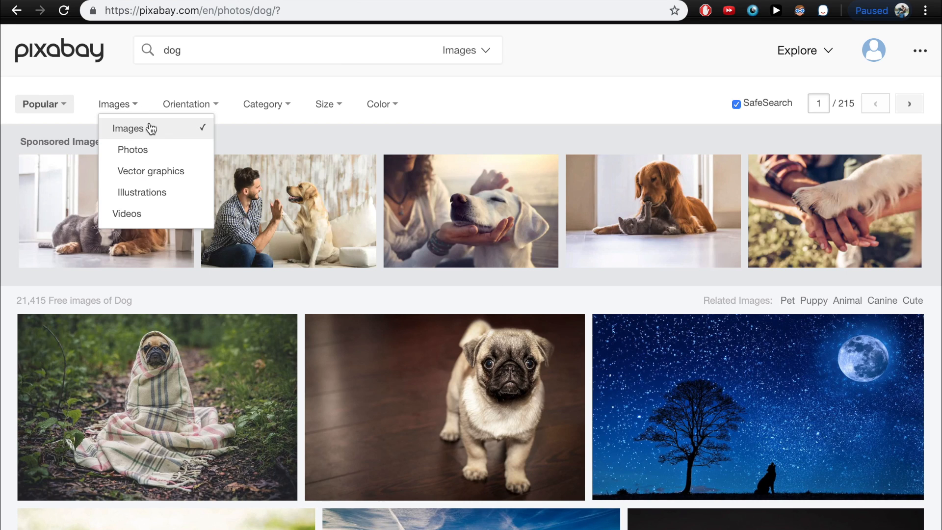
left_click(179, 196)
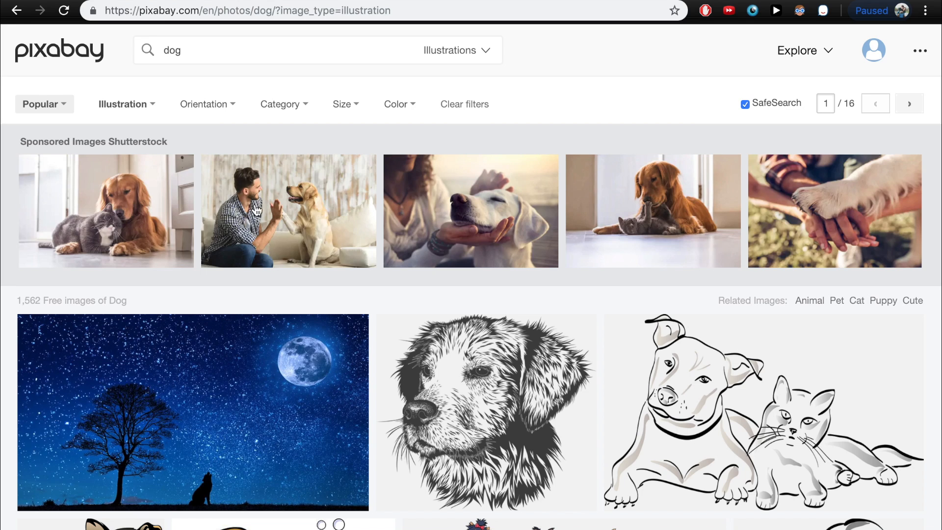
left_click(492, 388)
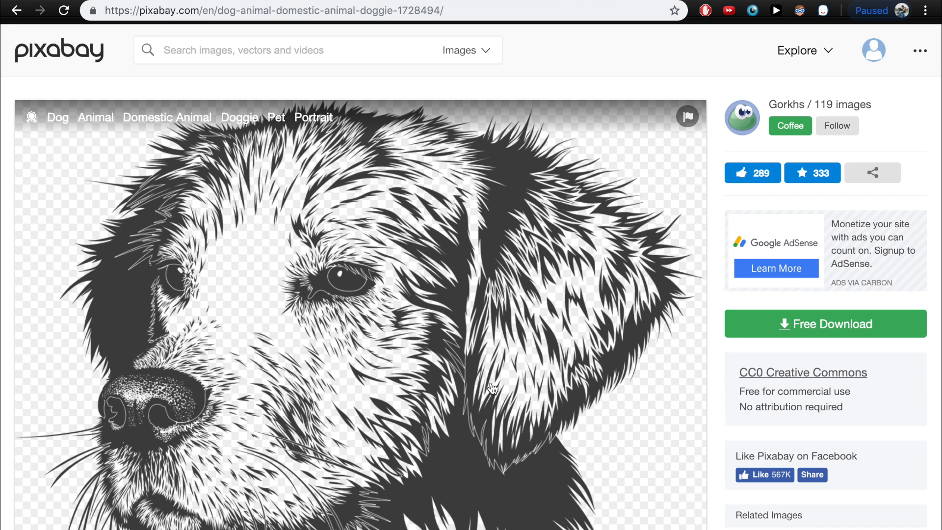
left_click(811, 338)
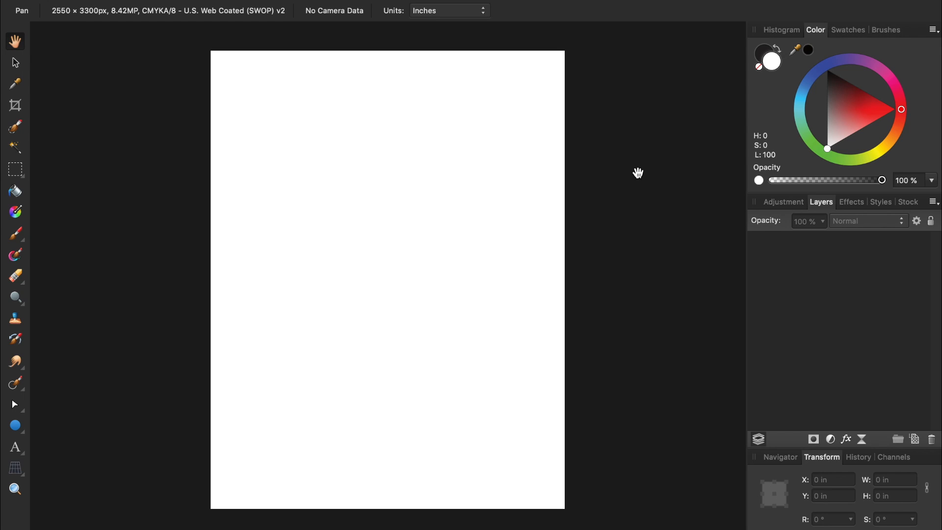
Open Marriage.jpg and Sign.svg together with ⌘O.
key("super+o")
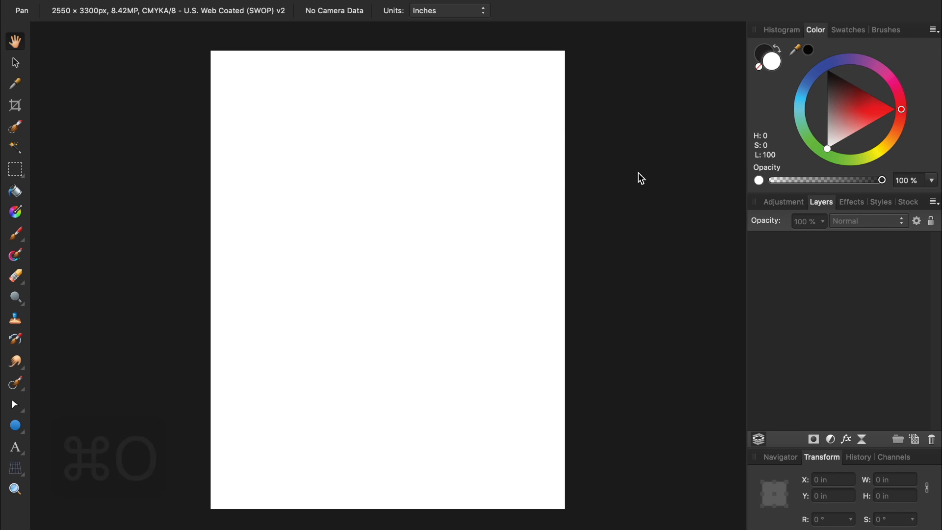
left_click_drag(548, 168, 444, 105)
left_click(741, 327)
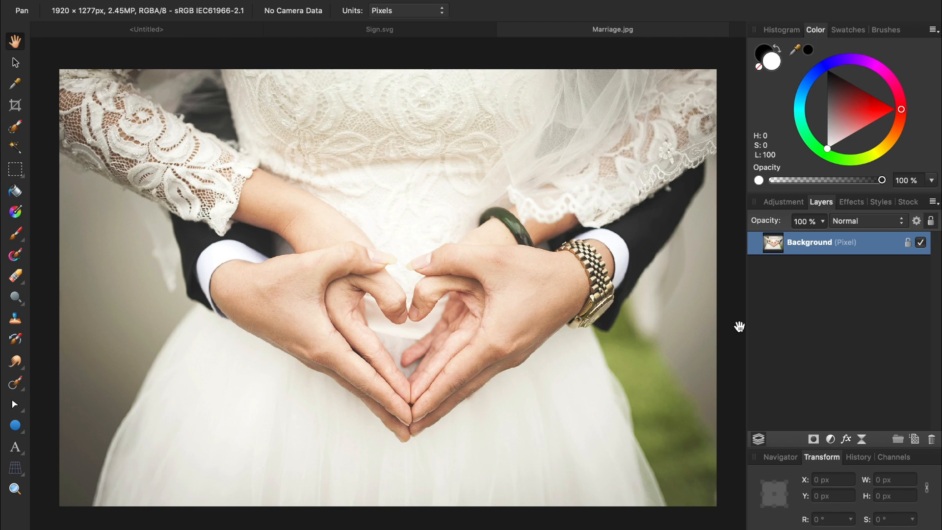
Copy the wedding photo from Marriage.jpg and paste it into the untitled flyer.
key("super+c")
left_click(223, 34)
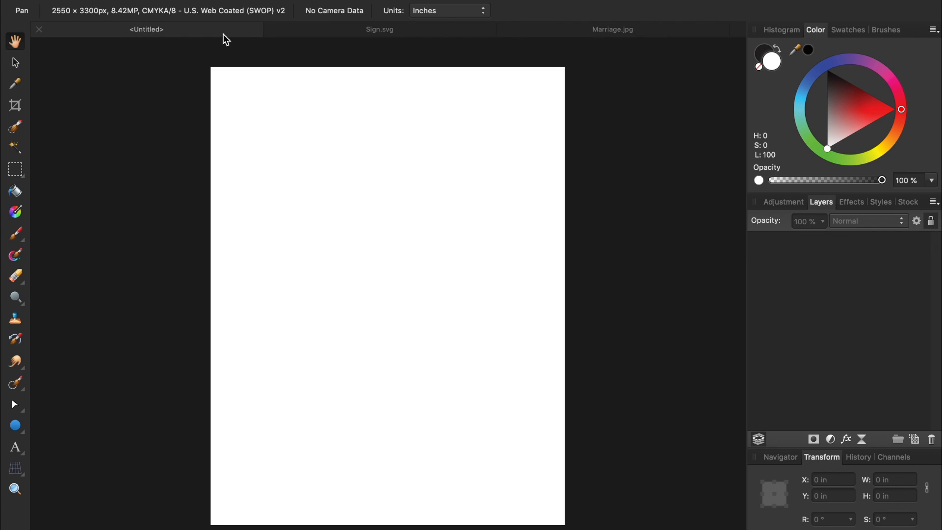
key("super+v")
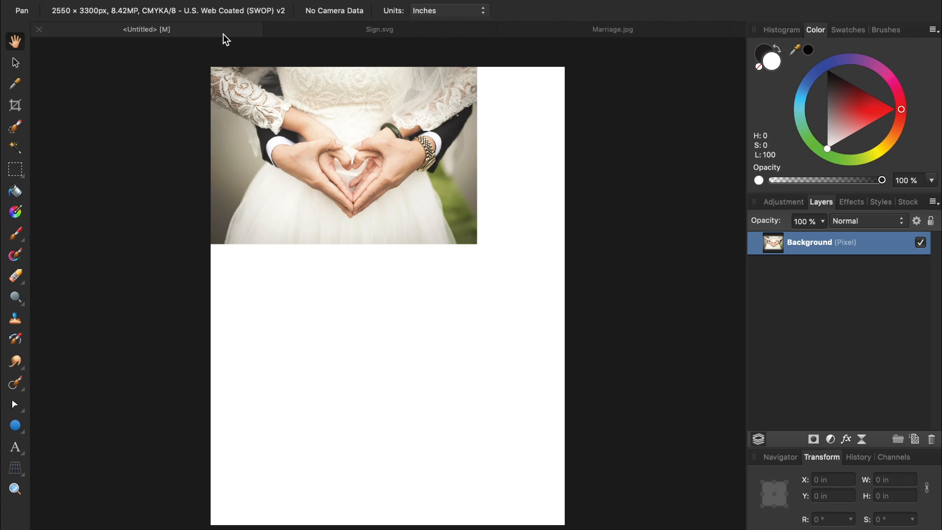
Copy the Sign.svg graphic and paste it above the photo in the flyer.
left_click(365, 36)
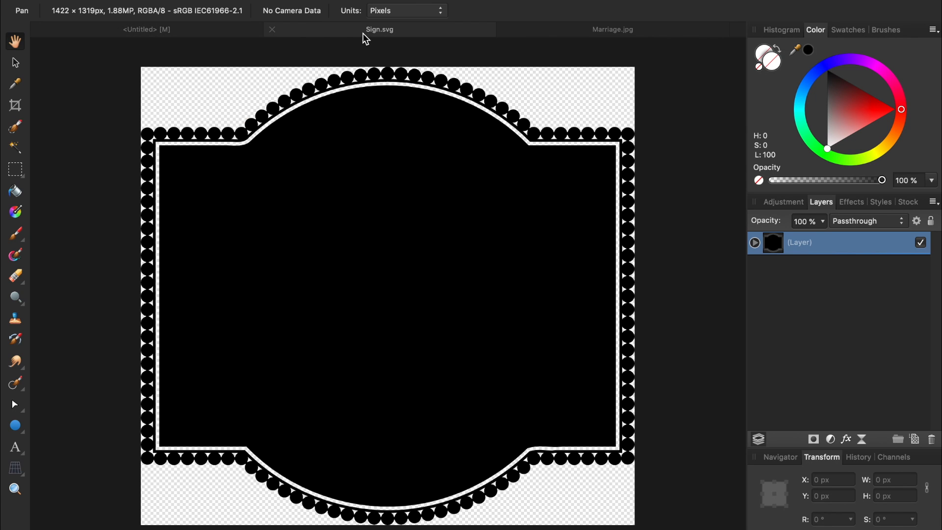
key("super+c")
left_click(240, 36)
key("super+v")
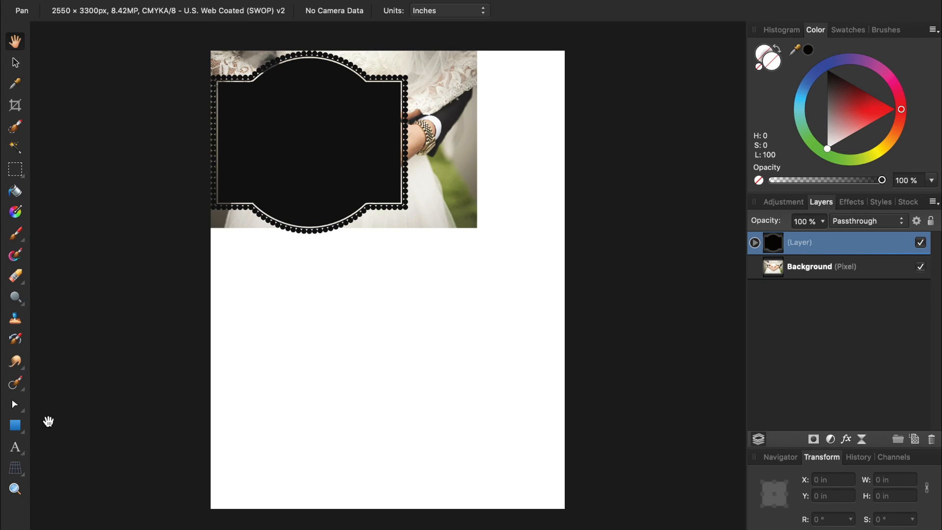
Draw a white 13.907 × 6.58 in ellipse across the page top, overhanging both sides.
left_click(18, 431)
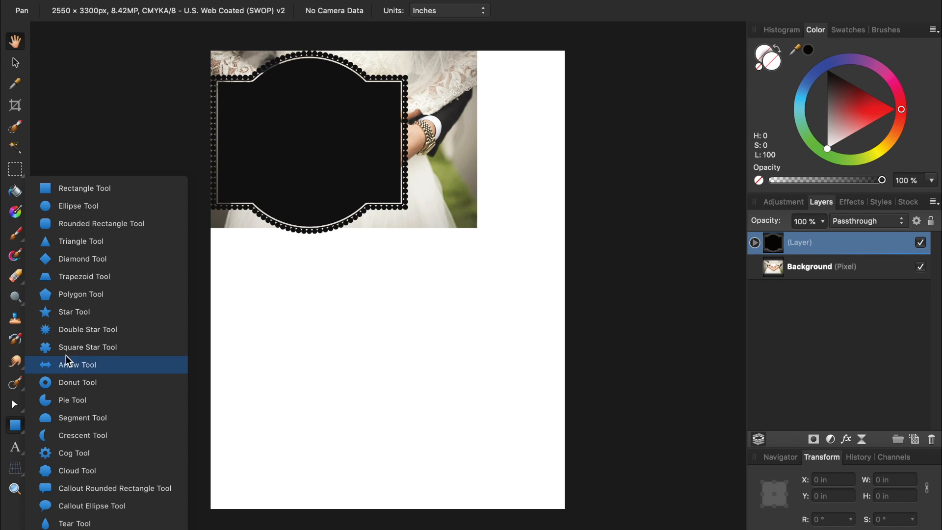
left_click(111, 208)
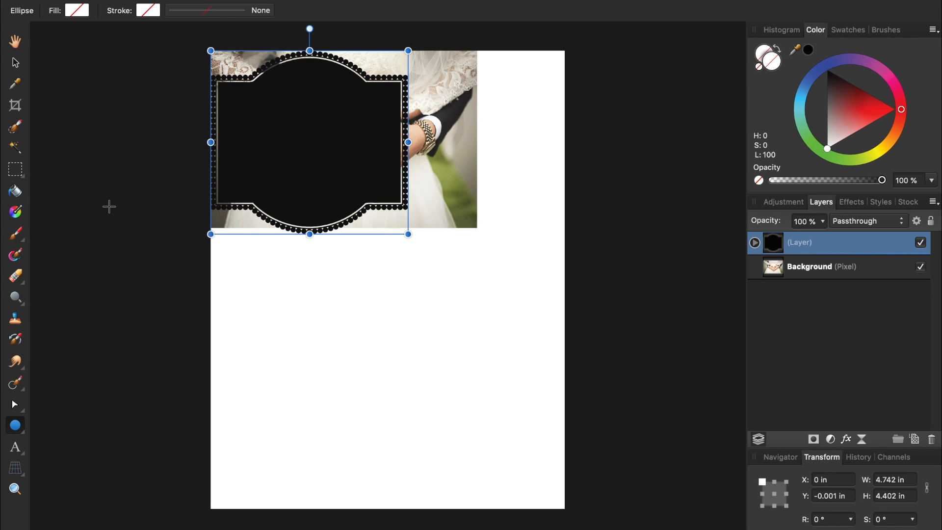
scroll(109, 205, "down", 3)
scroll(109, 205, "up", 2)
scroll(109, 205, "left", 2)
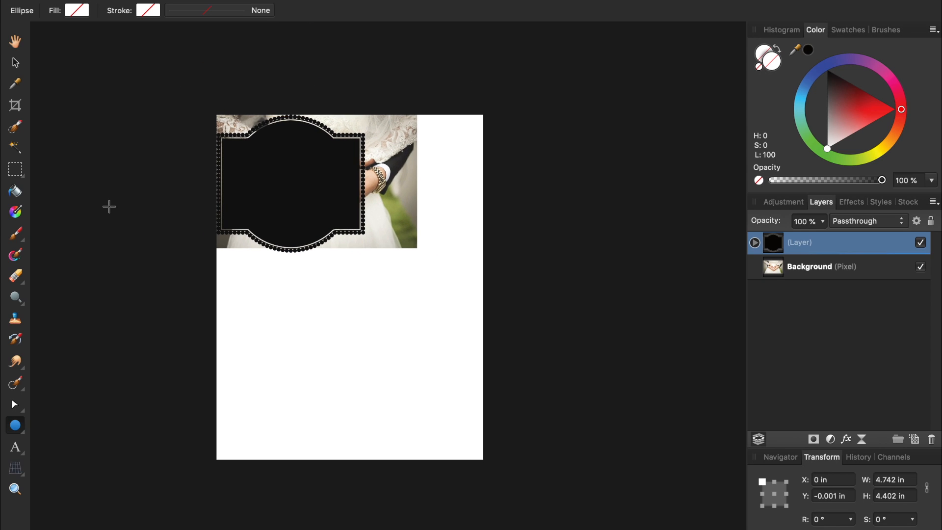
left_click_drag(139, 76, 575, 281)
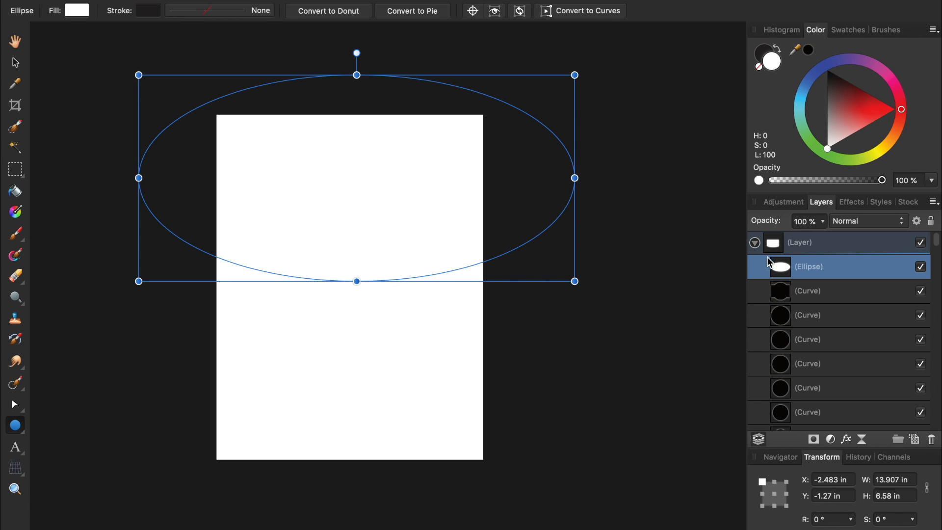
Move the ellipse out of the sign group and make a light blue duplicate of it.
left_click_drag(781, 265, 764, 246)
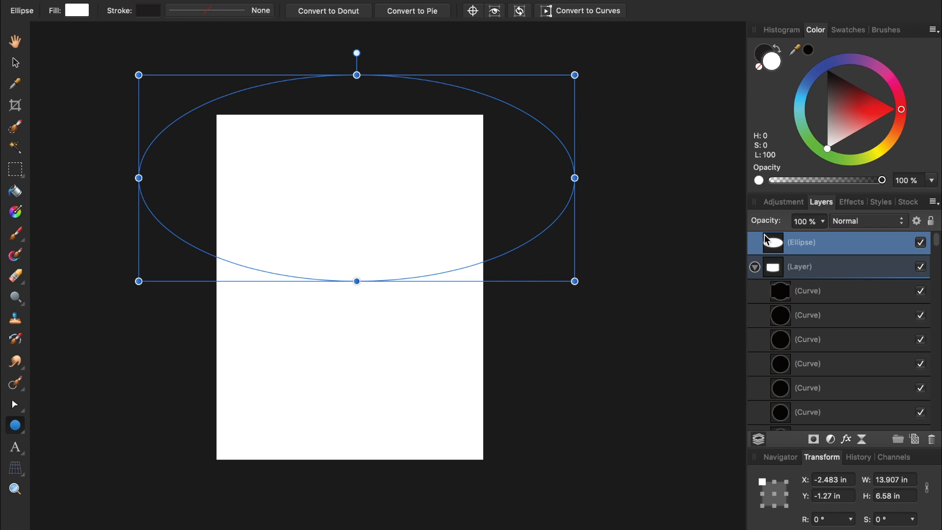
left_click(754, 267)
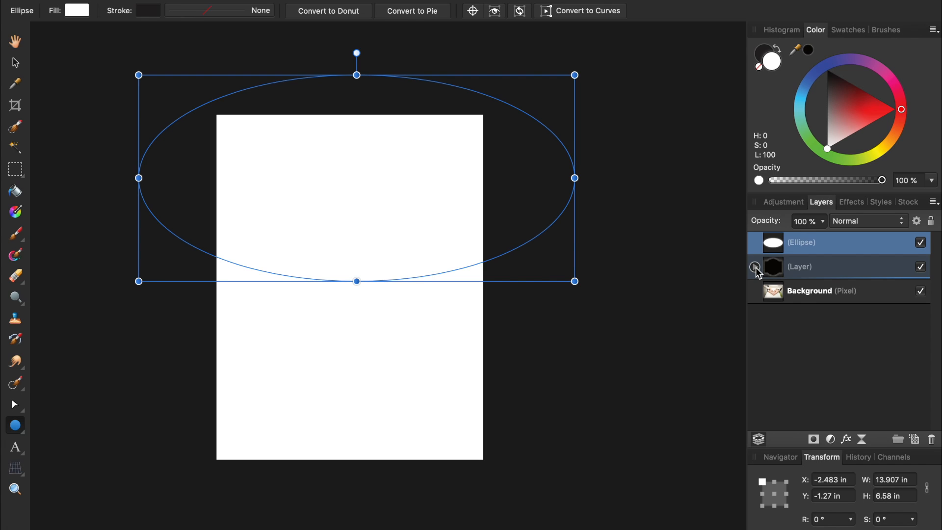
key("super+j")
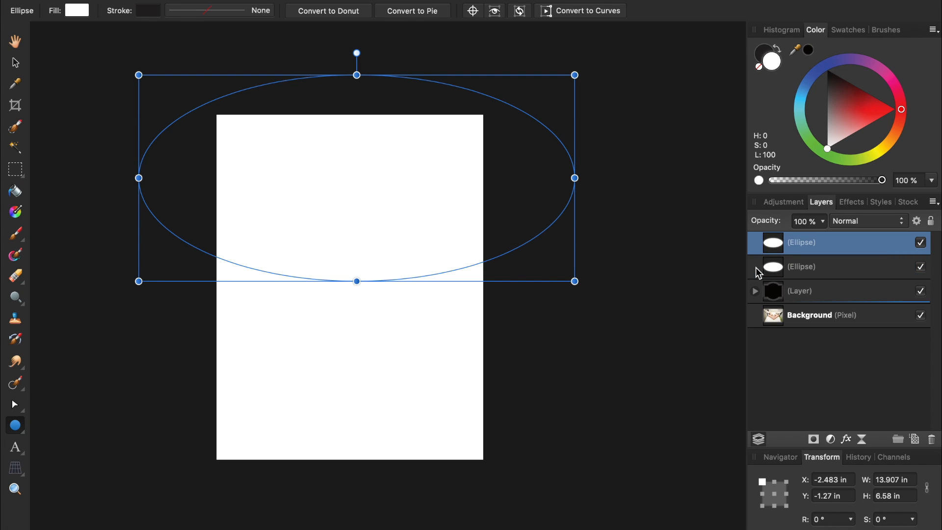
left_click(800, 108)
mouse_move(817, 109)
left_mouse_down()
mouse_move(837, 113)
mouse_move(849, 95)
left_mouse_up()
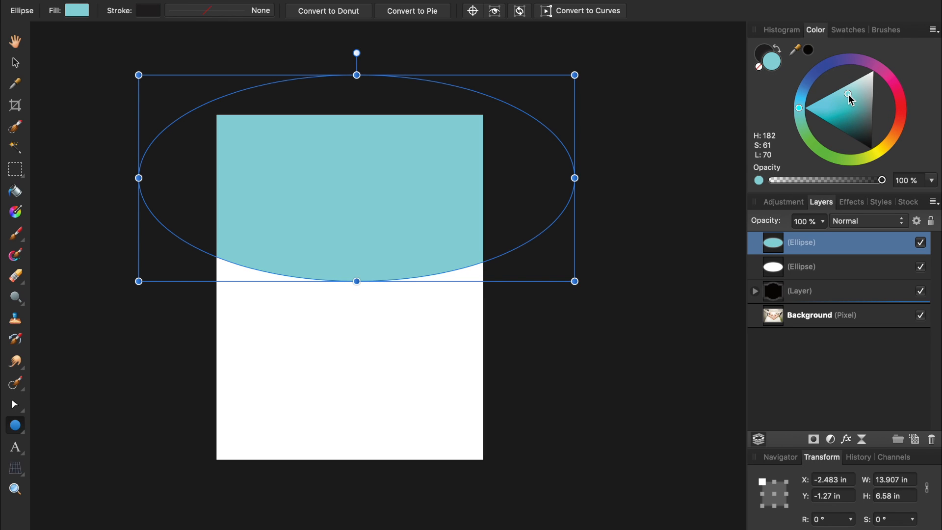
Place the blue copy beneath the white ellipse, stretched to 8.61 in, showing a thin arc.
key("v")
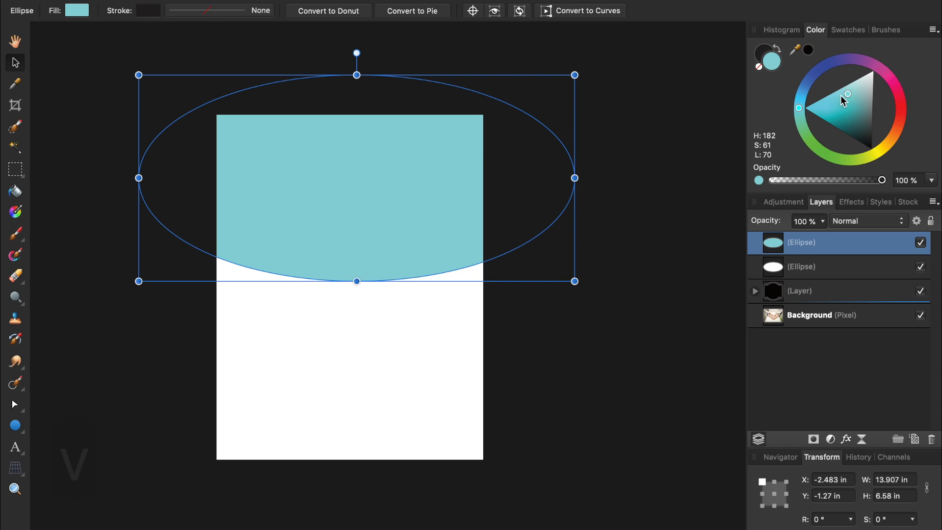
left_click_drag(377, 188, 375, 225)
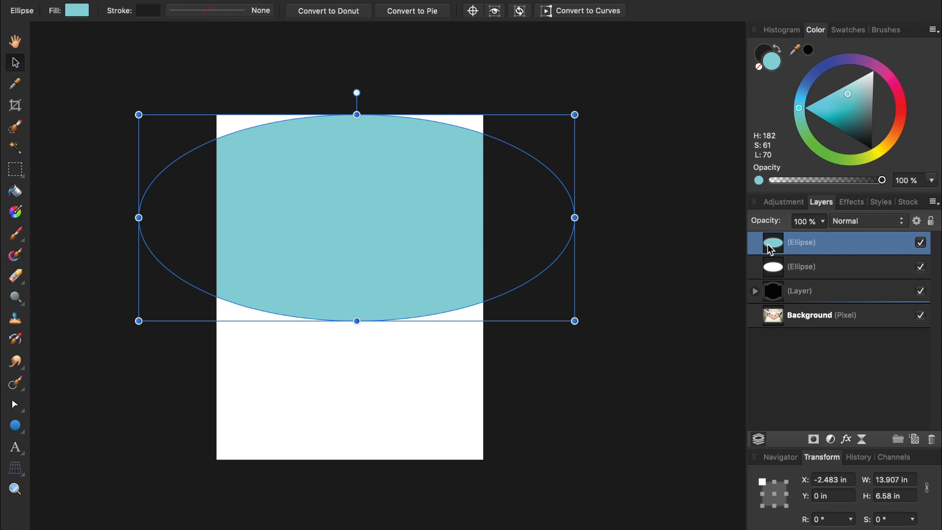
left_click_drag(769, 248, 758, 281)
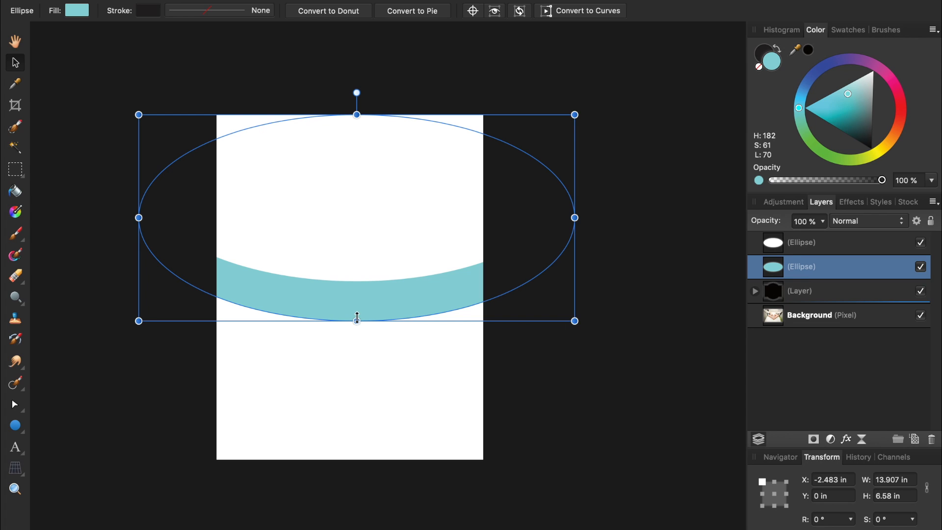
left_click_drag(357, 318, 358, 383)
left_click_drag(358, 345, 350, 253)
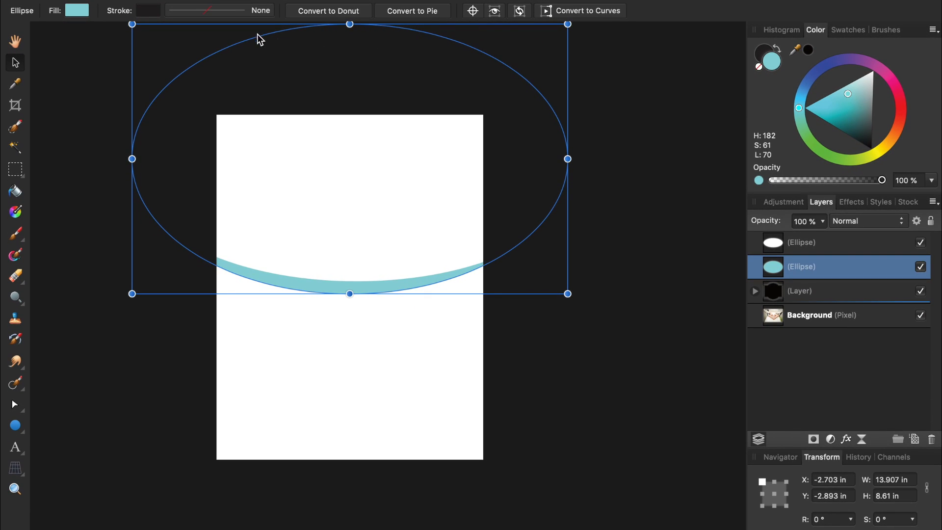
Set the blue ellipse's stroke to 26 pt white with Draw behind fill enabled.
left_click(243, 17)
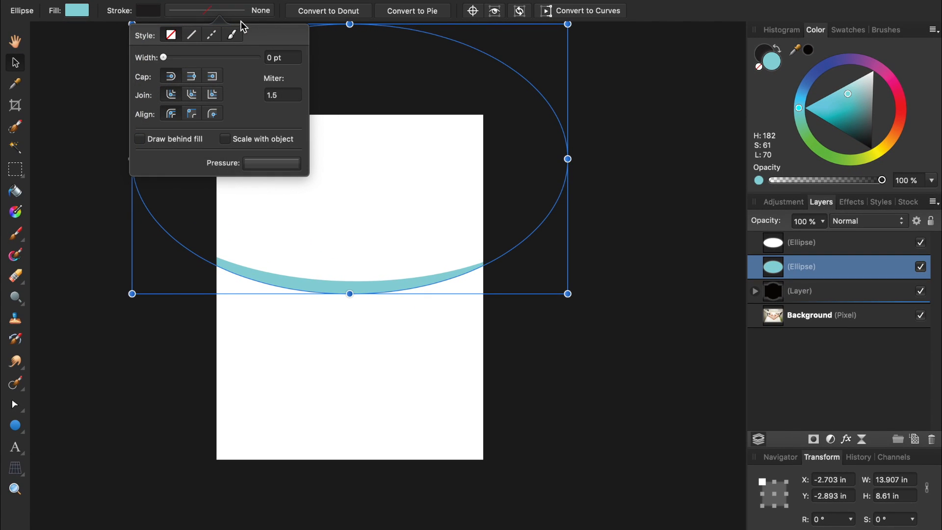
left_click_drag(164, 58, 218, 60)
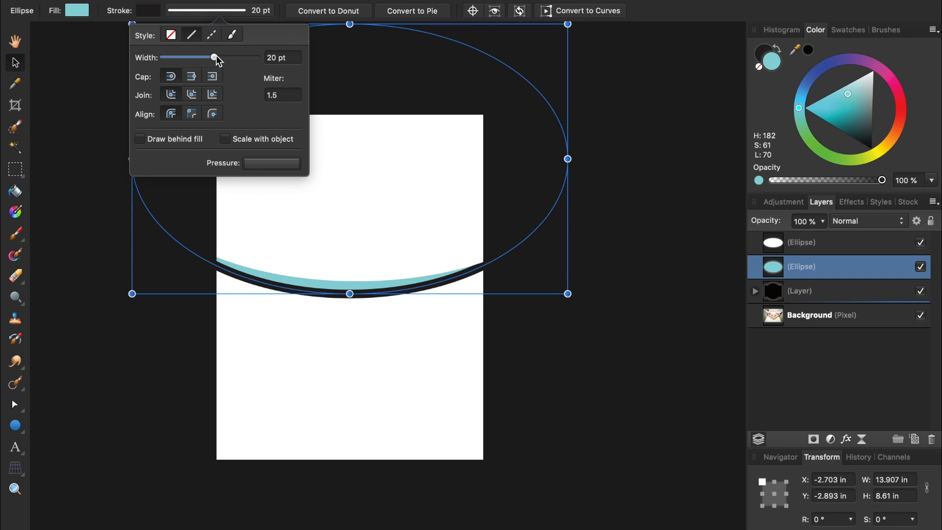
left_click(140, 140)
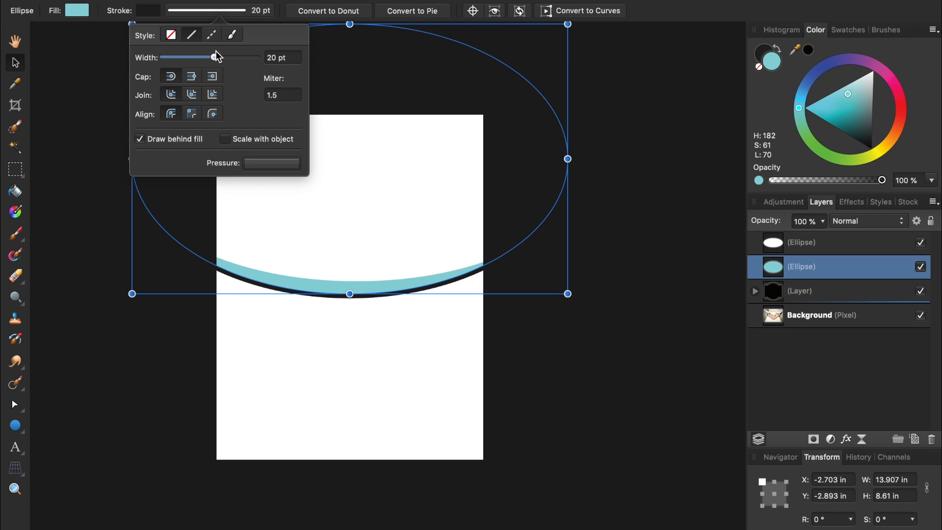
left_click_drag(215, 58, 223, 62)
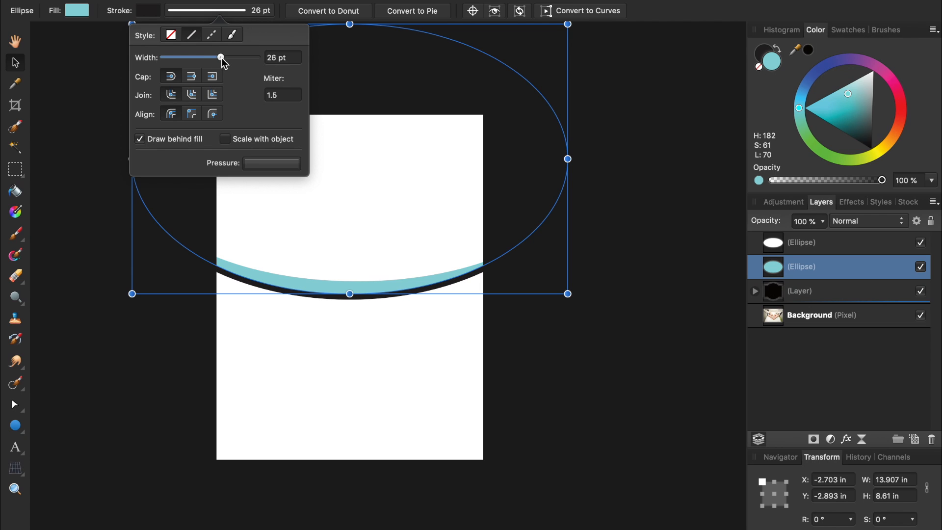
left_click(151, 14)
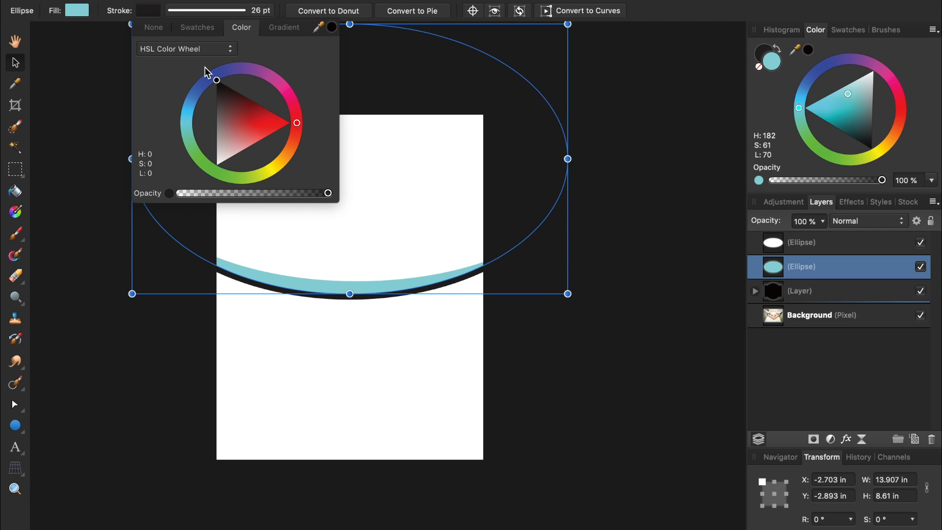
mouse_move(216, 79)
left_mouse_down()
mouse_move(235, 117)
mouse_move(195, 243)
left_mouse_up()
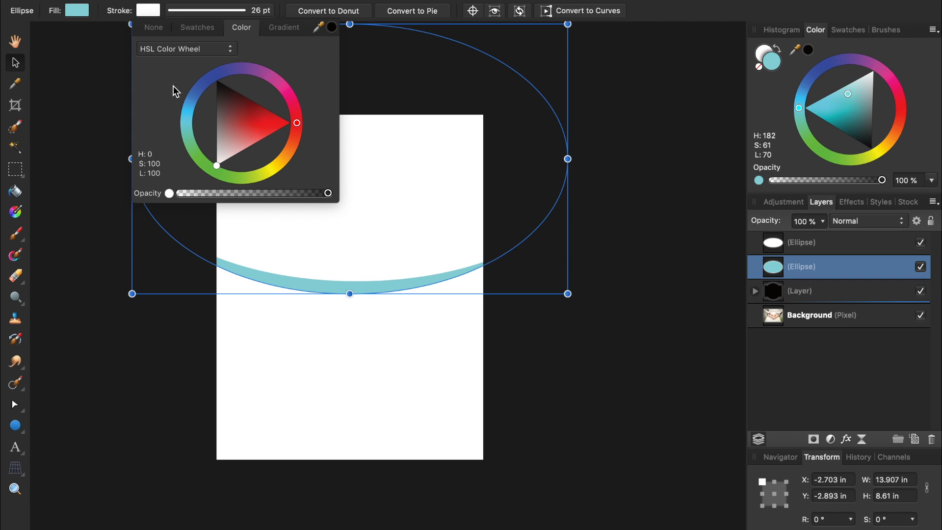
left_click(144, 12)
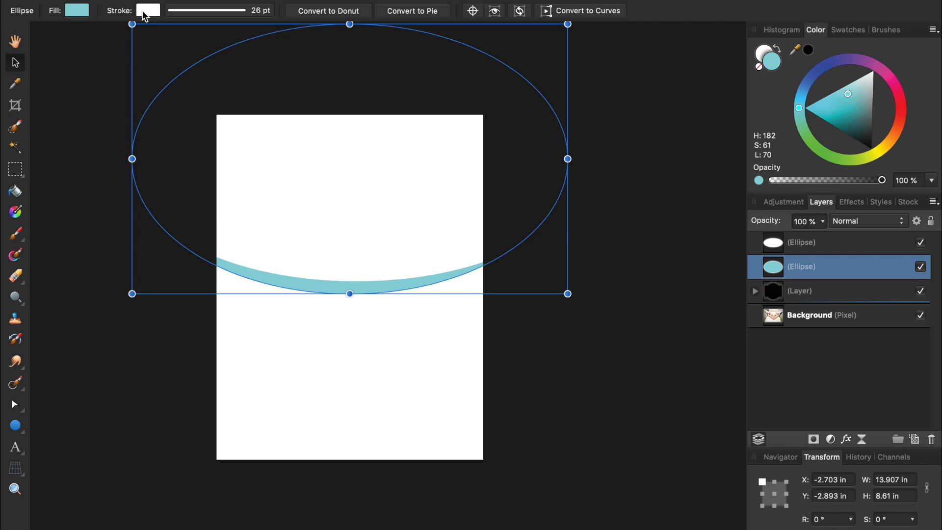
left_click(16, 431)
Draw a rectangle over the lower page, fill it soft orange, and layer it beneath the blue arc.
left_click(79, 189)
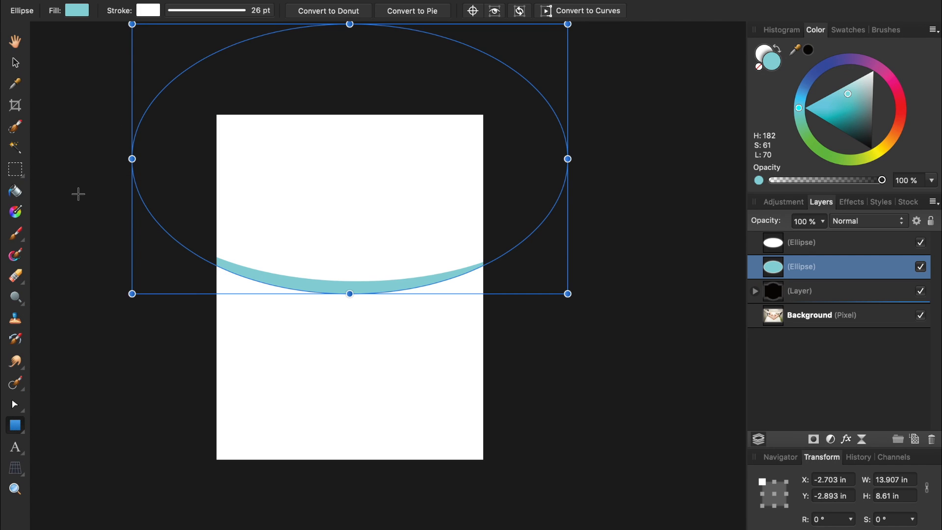
left_click_drag(99, 216, 555, 472)
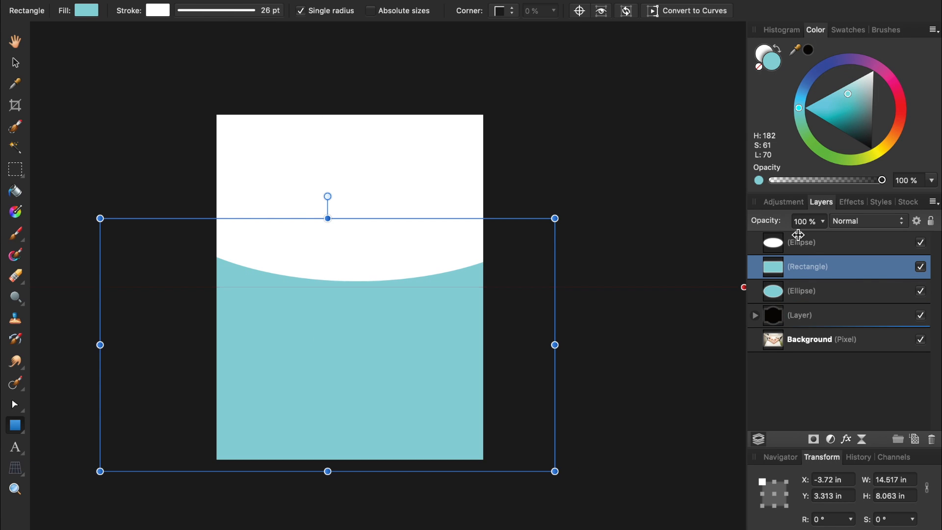
left_click(887, 144)
left_click_drag(842, 123, 893, 135)
left_click_drag(771, 270, 763, 298)
left_click(806, 374)
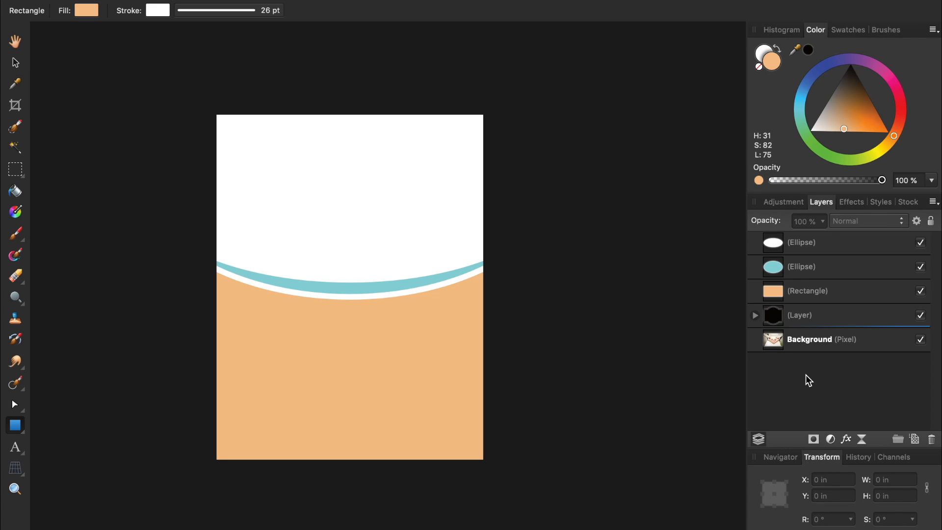
Clip the wedding photo layer inside the white ellipse.
left_click(775, 345)
key("a")
left_click_drag(776, 346, 798, 251)
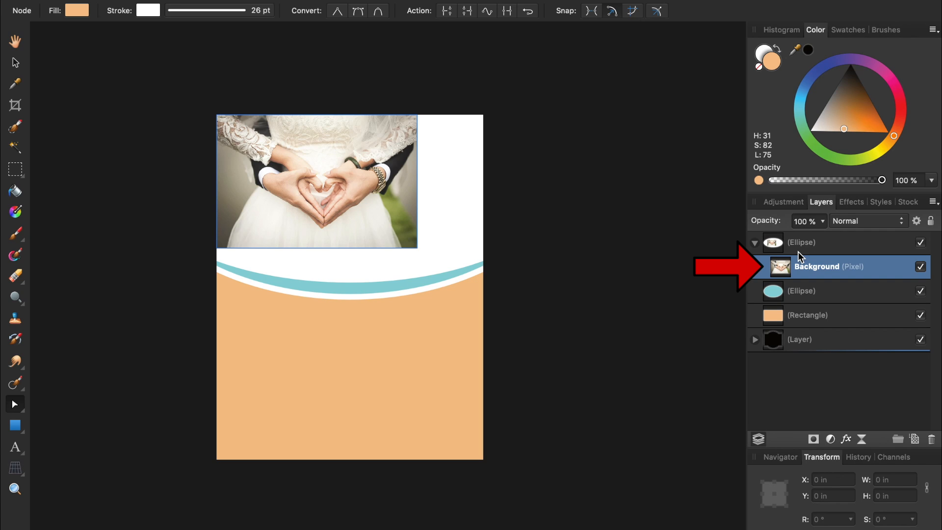
Enlarge the photo to 9.853 × 6.553 in, centre it, and raise the black frame above it.
key("v")
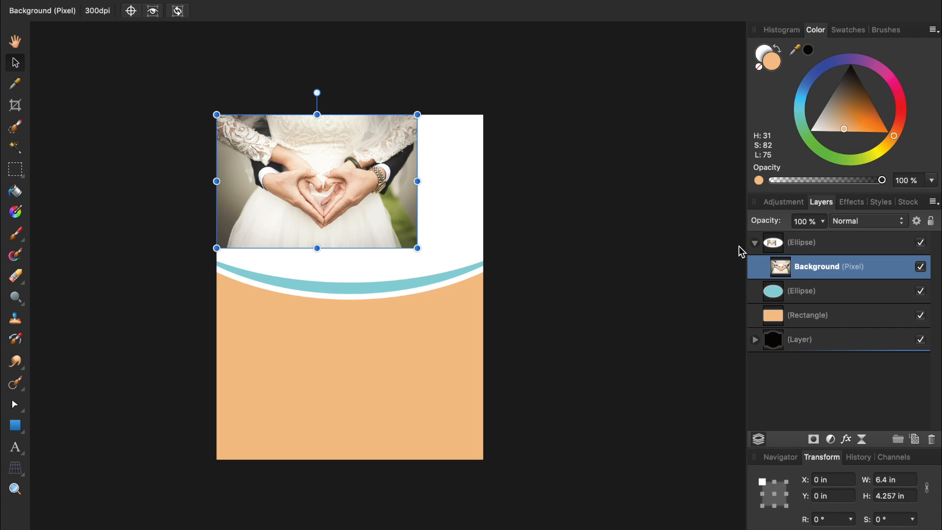
left_click_drag(418, 248, 525, 320)
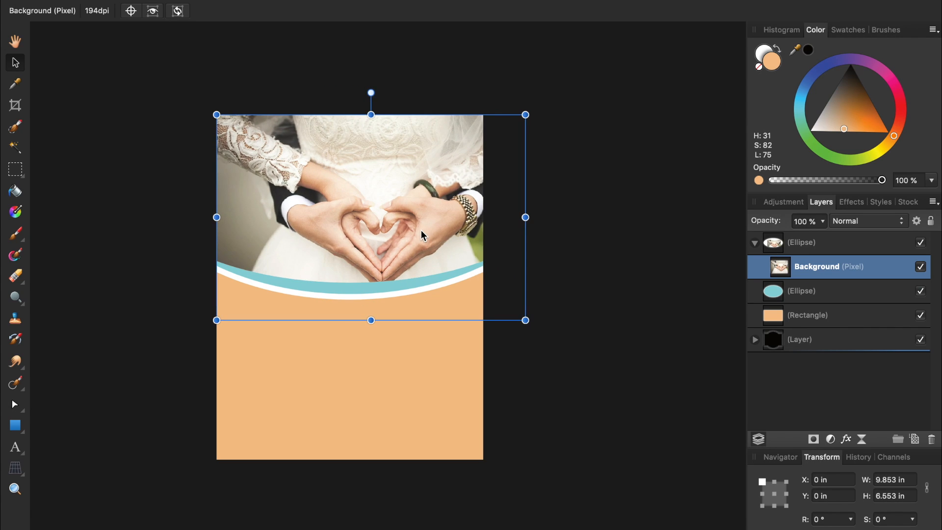
left_click_drag(421, 230, 389, 218)
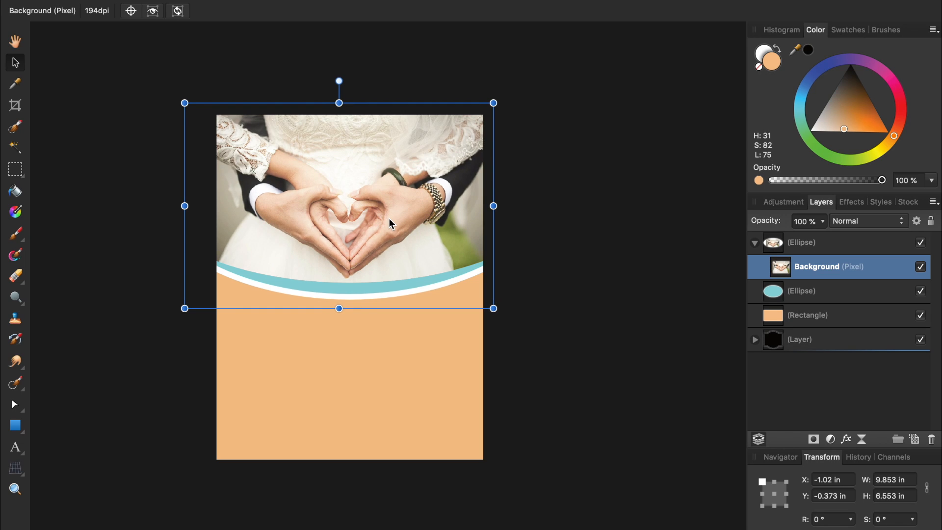
left_click_drag(774, 342, 769, 240)
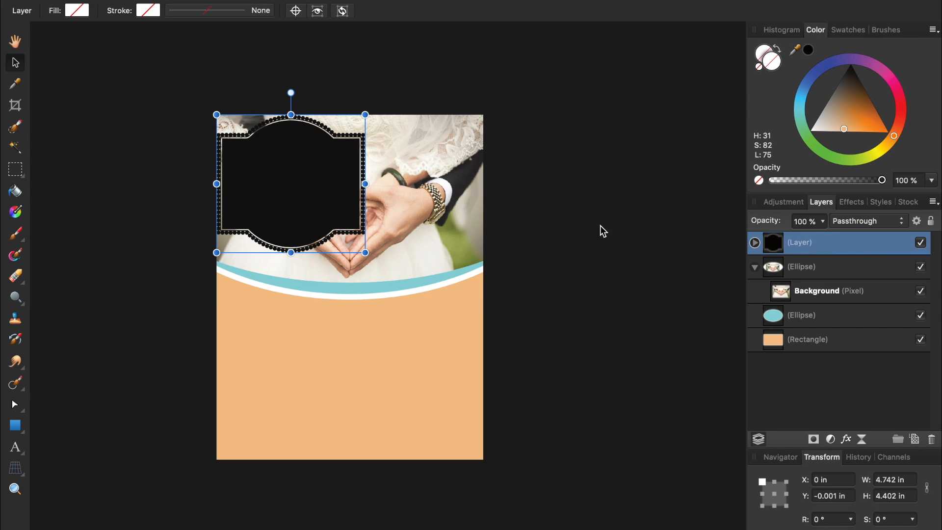
Move the sign frame onto the orange area, fill it white, and expand its layer group.
left_click_drag(298, 185, 362, 393)
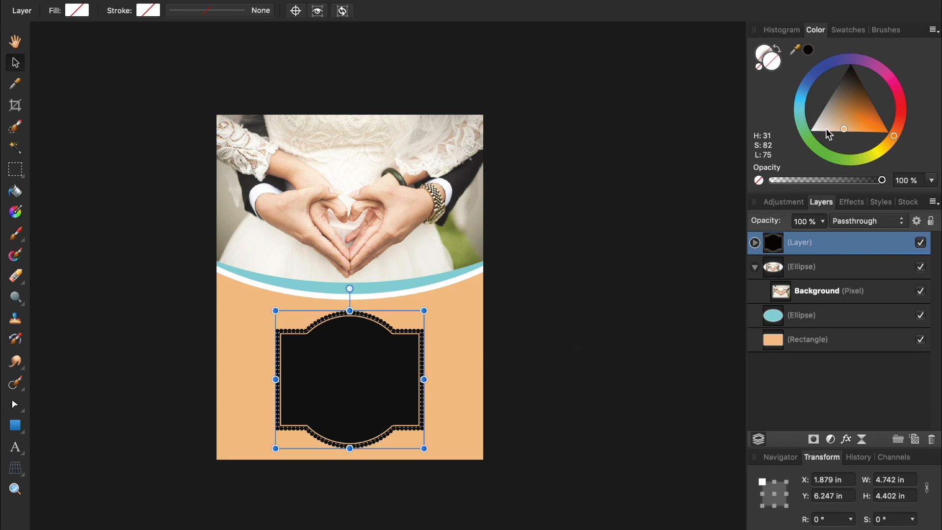
mouse_move(826, 128)
left_mouse_down()
mouse_move(834, 122)
mouse_move(809, 135)
left_mouse_up()
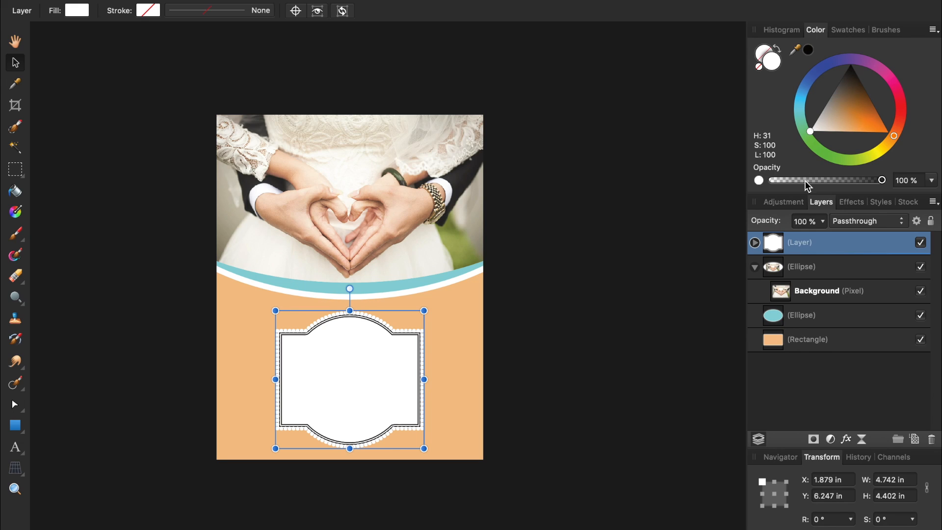
left_click(755, 243)
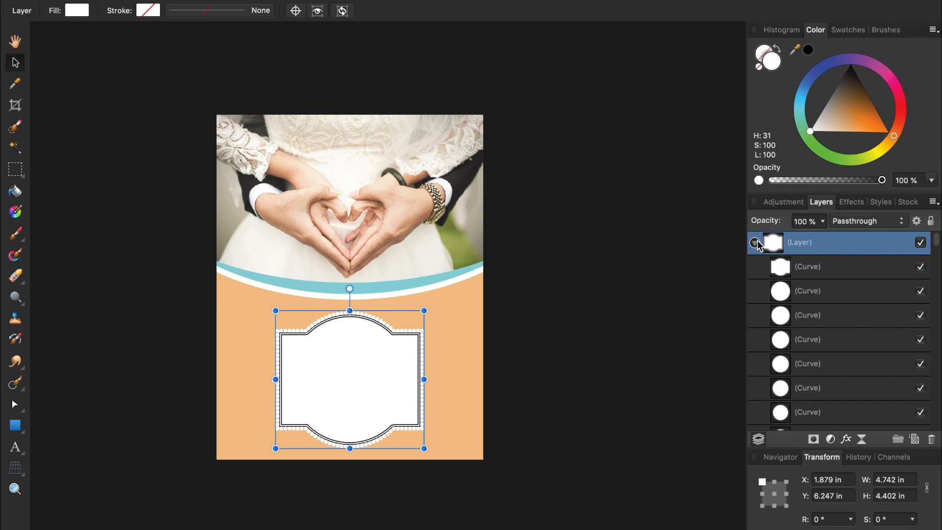
Toggle the frame group's Curve layers on and off to find the extra dark outline.
left_click(920, 267)
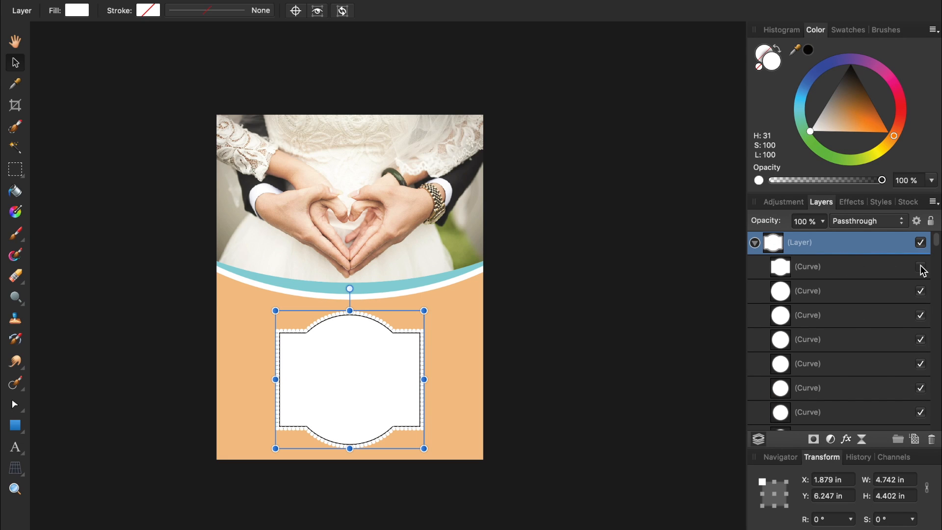
left_click(921, 268)
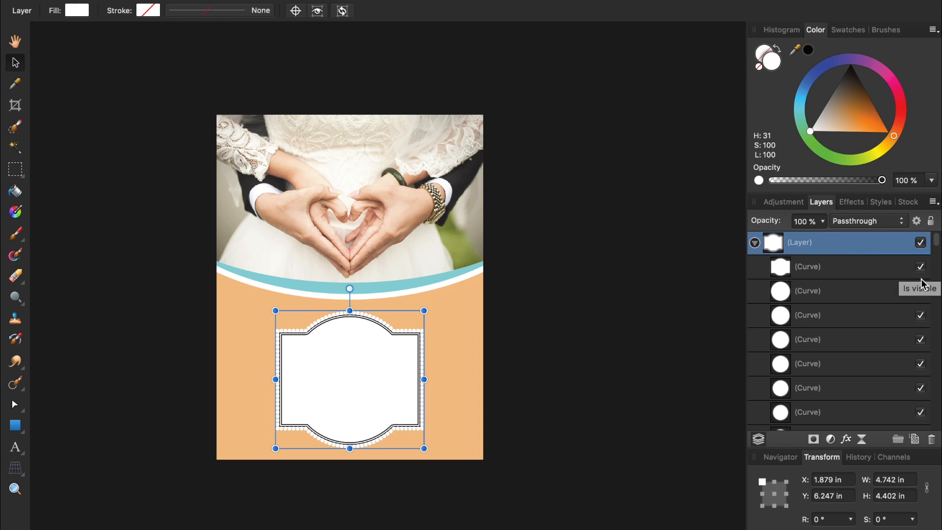
left_click(921, 388)
left_click(920, 388)
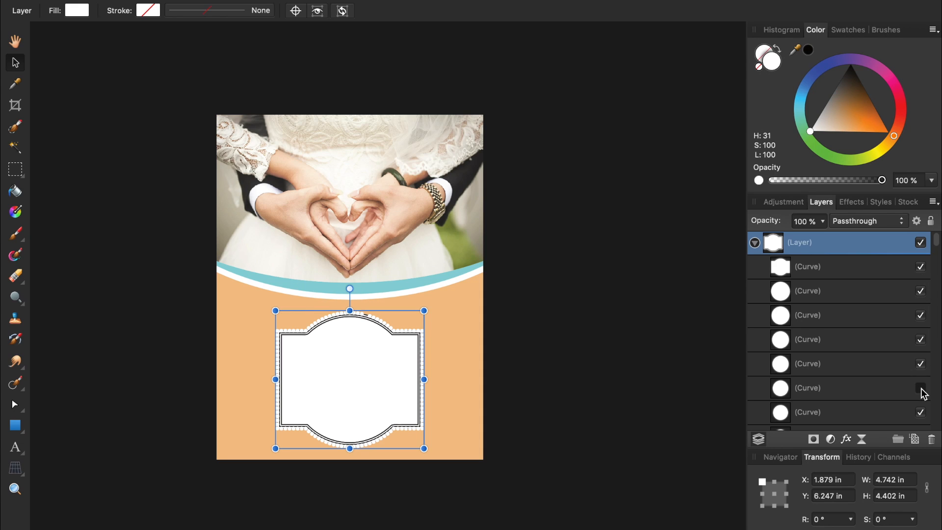
left_click(920, 388)
left_click(921, 388)
scroll(888, 372, "down", 5)
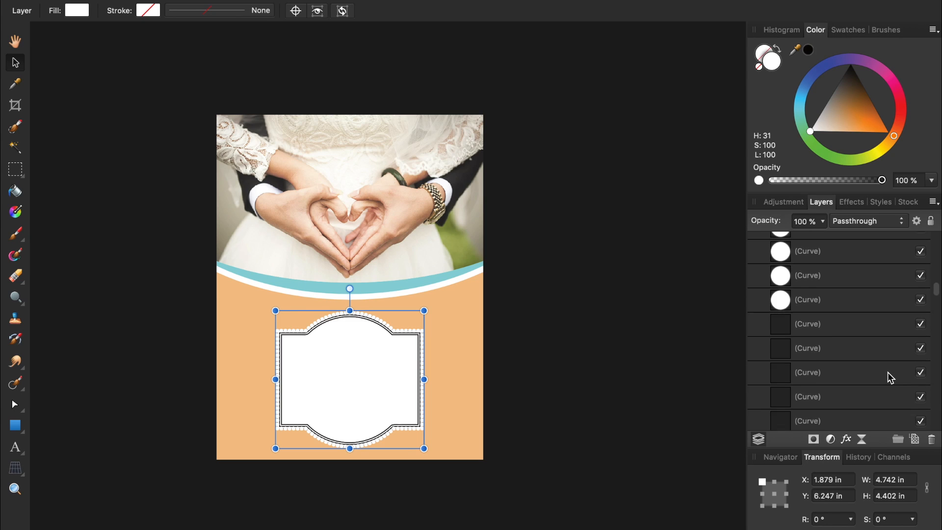
scroll(888, 372, "down", 10)
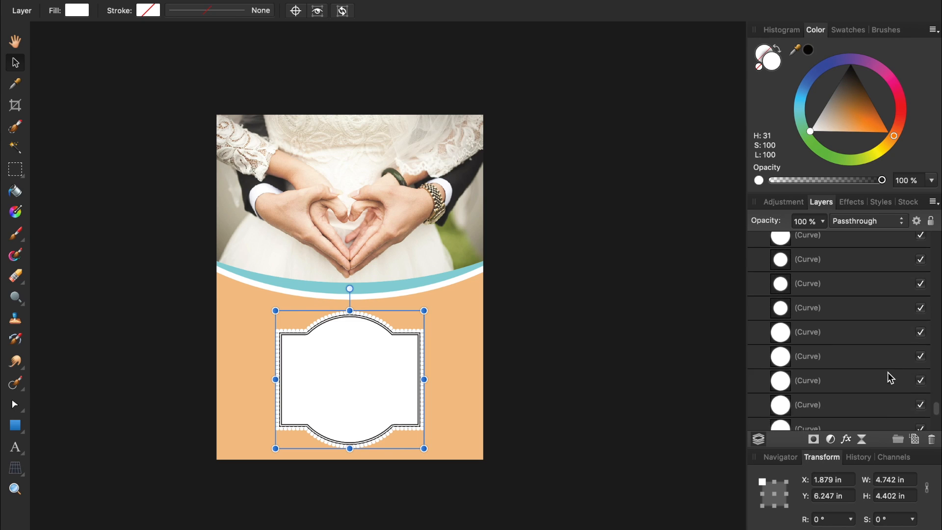
scroll(888, 372, "down", 3)
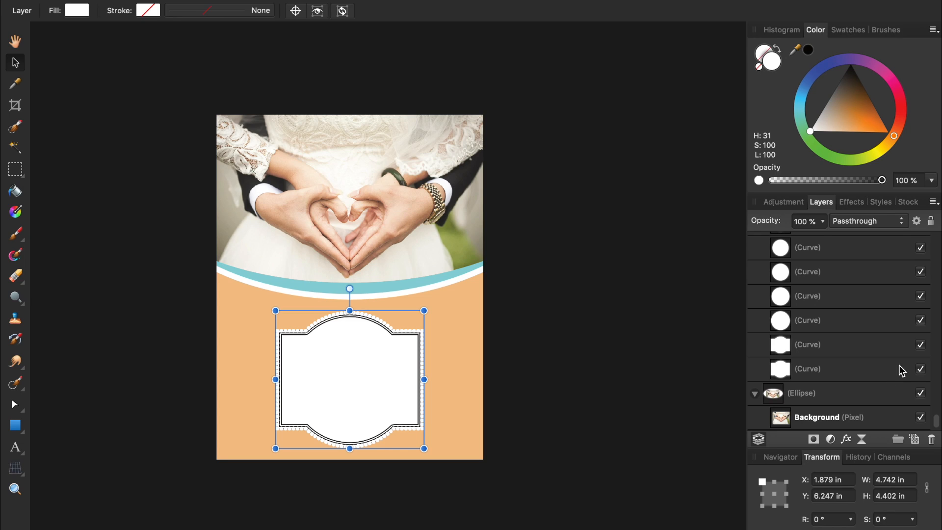
left_click(920, 345)
left_click(920, 346)
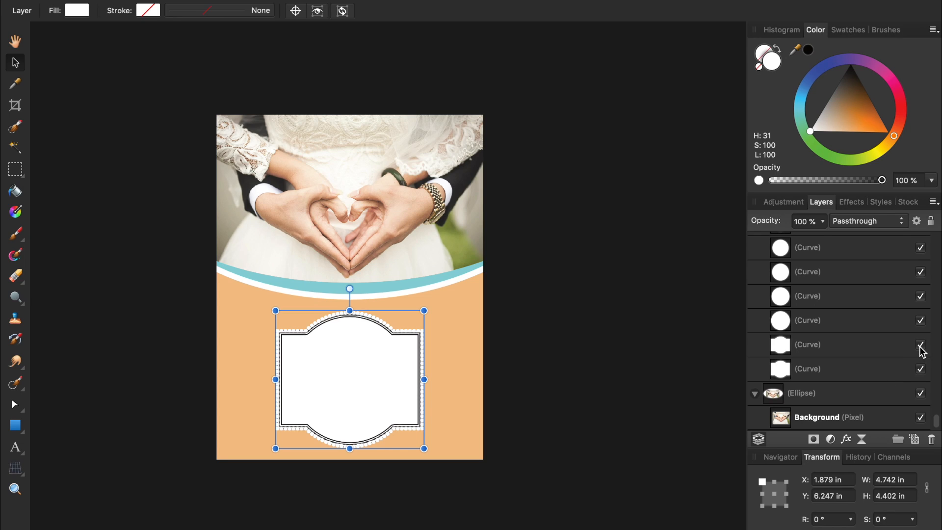
left_click(922, 369)
left_click(921, 370)
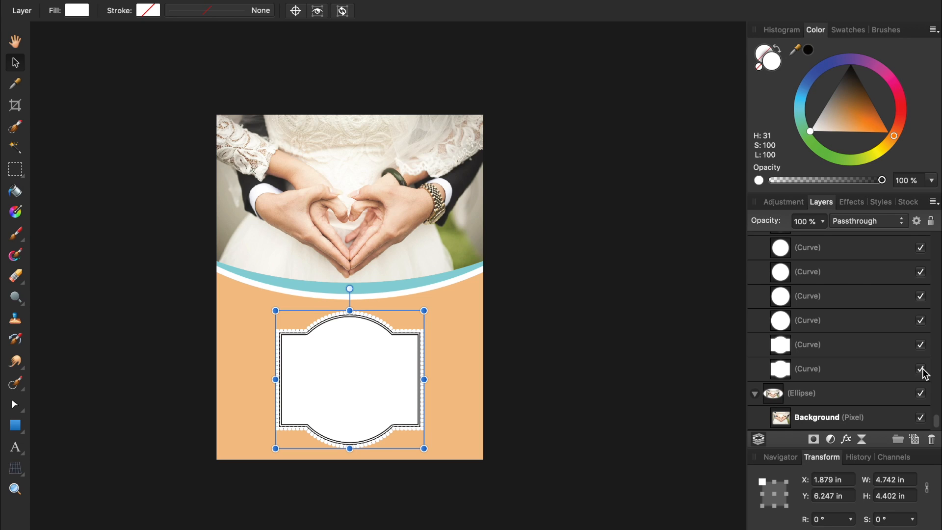
Delete the extra outline Curve layer from the frame group.
left_click(882, 370)
key("BackSpace")
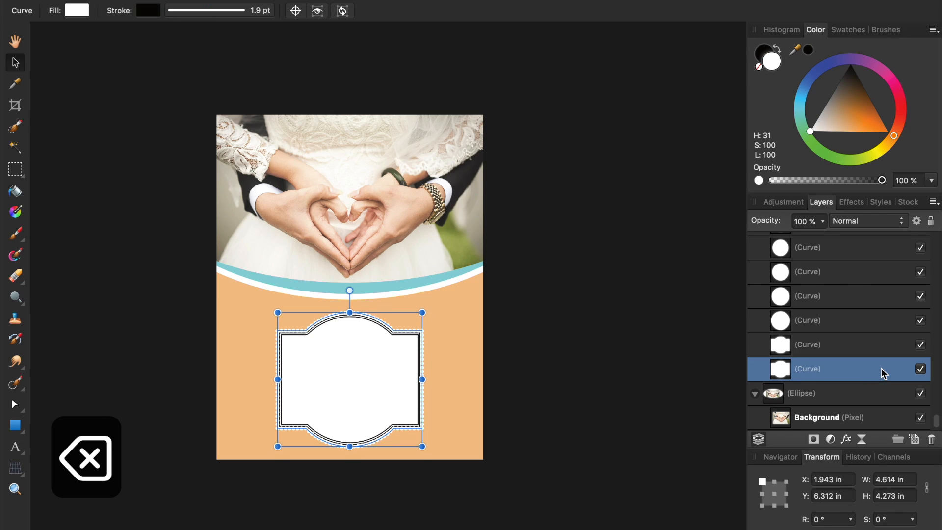
key("BackSpace")
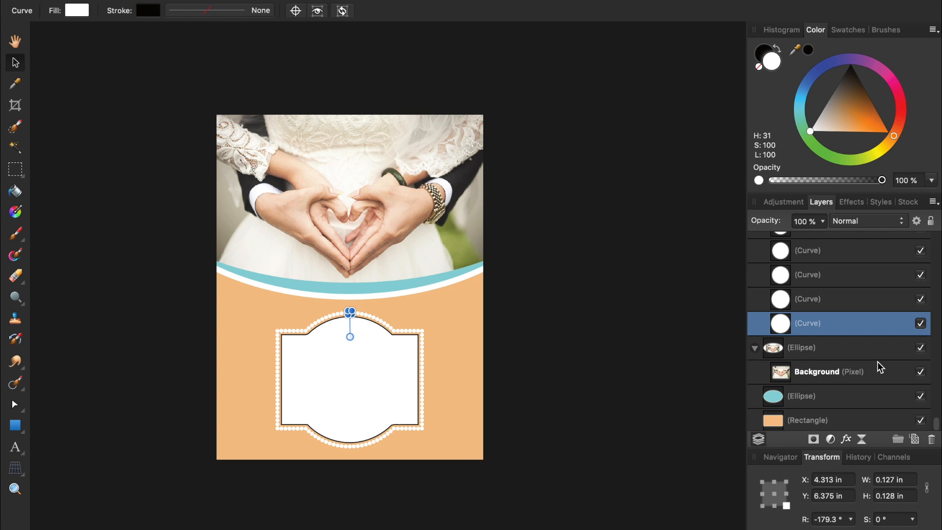
scroll(847, 302, "up", 5)
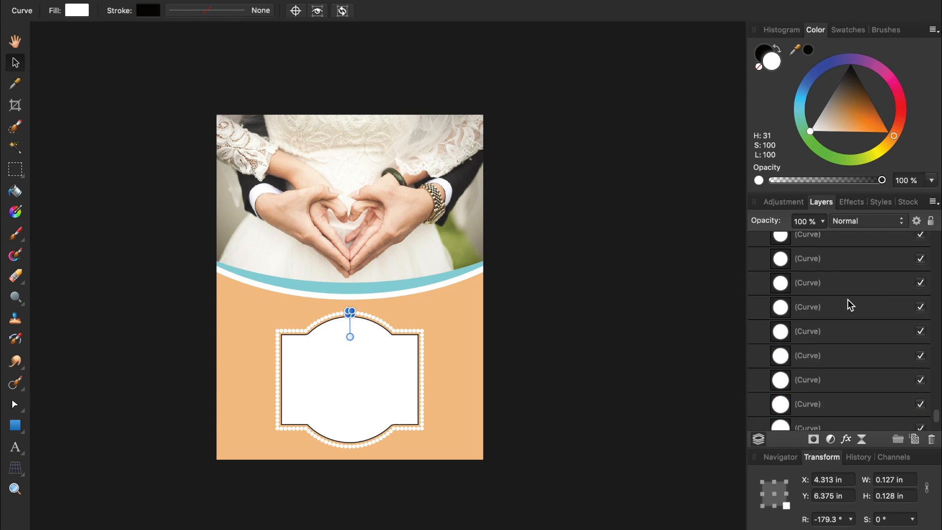
scroll(848, 300, "up", 5)
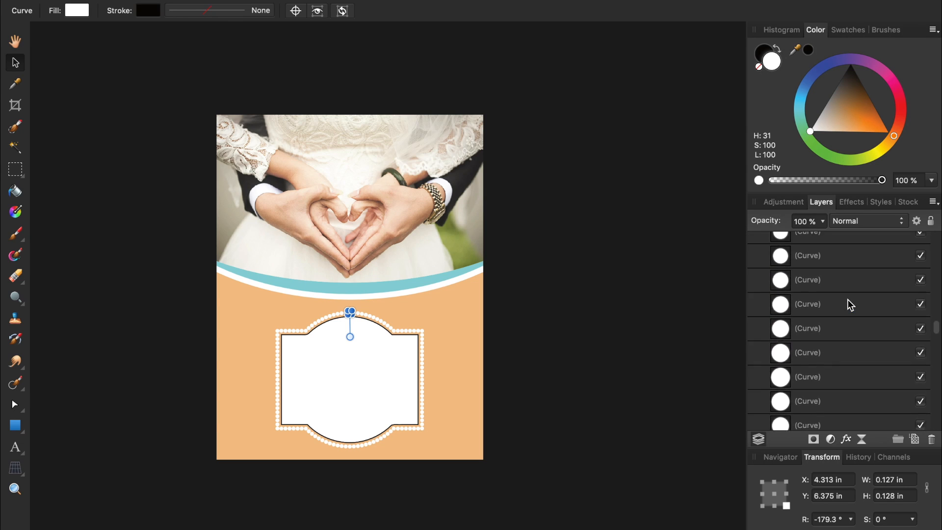
scroll(847, 299, "up", 3)
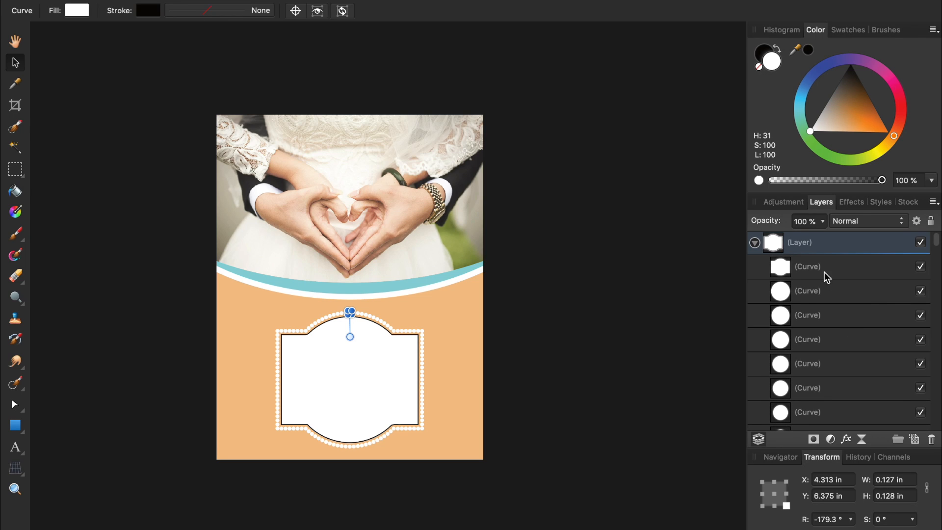
Adjust the frame shape's stroke width so its dark inner outline disappears, then deselect.
left_click(824, 273)
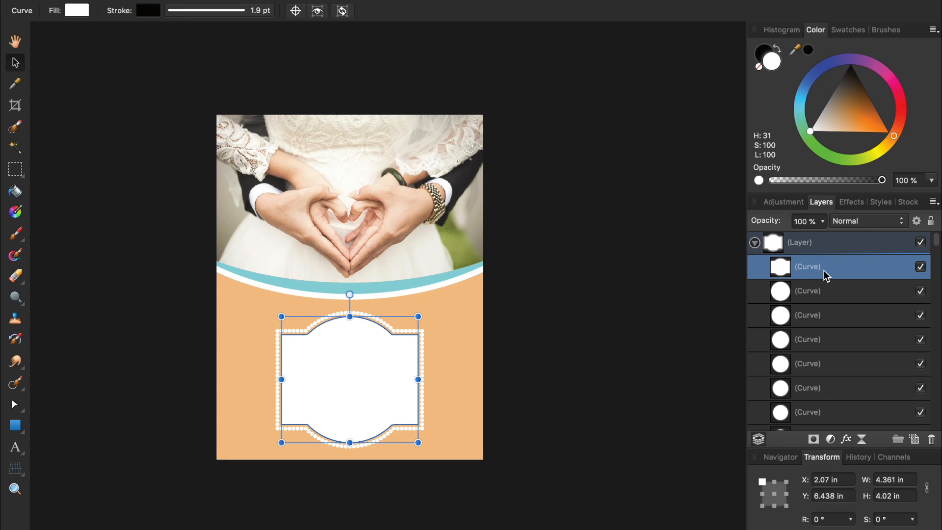
left_click(252, 12)
left_click_drag(185, 58, 187, 57)
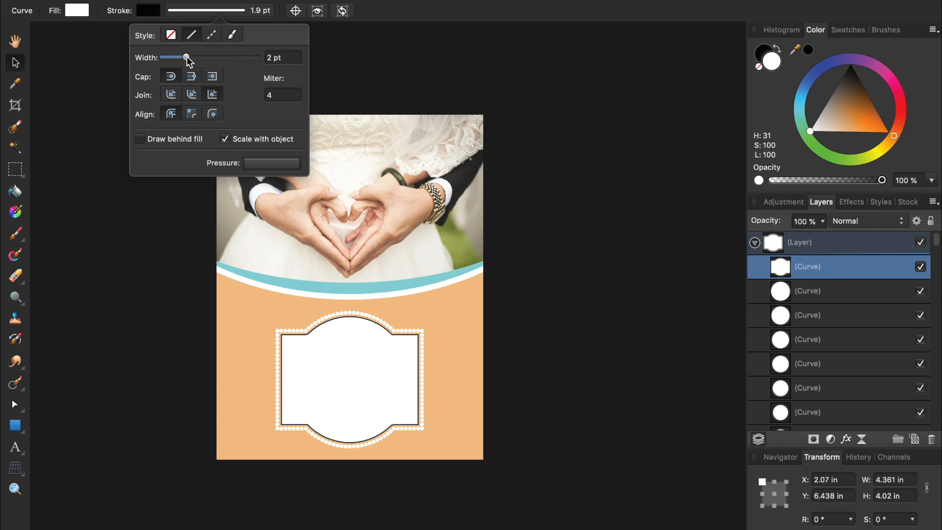
left_click(112, 99)
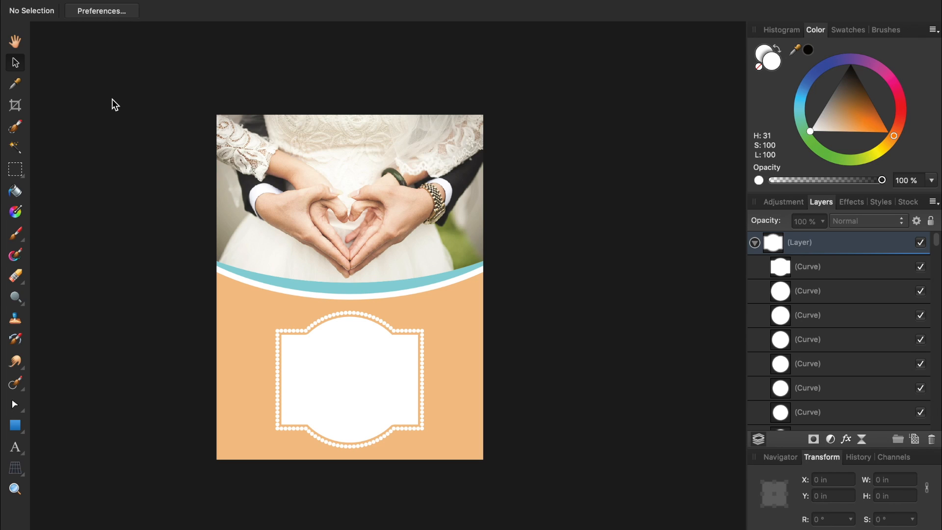
Draw a 0.537 in white circle on the orange area left of the sign.
left_click(16, 427)
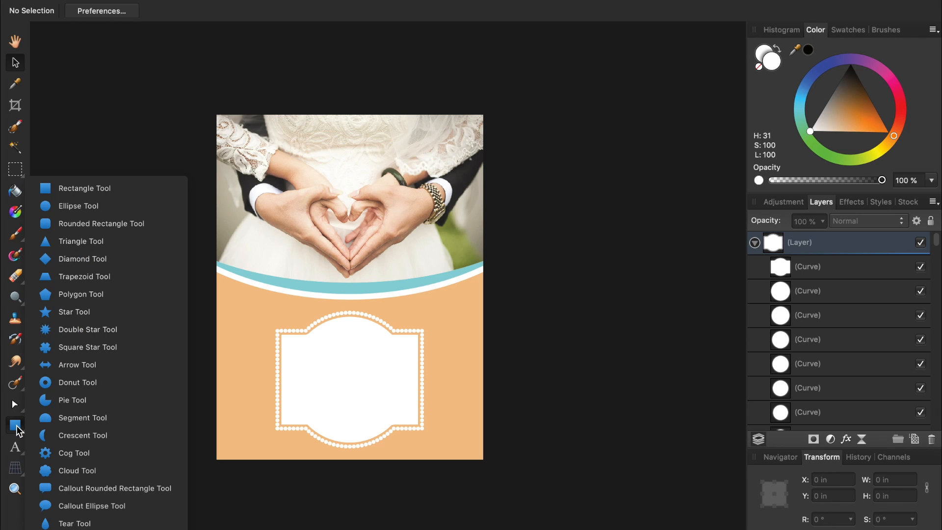
left_click(89, 206)
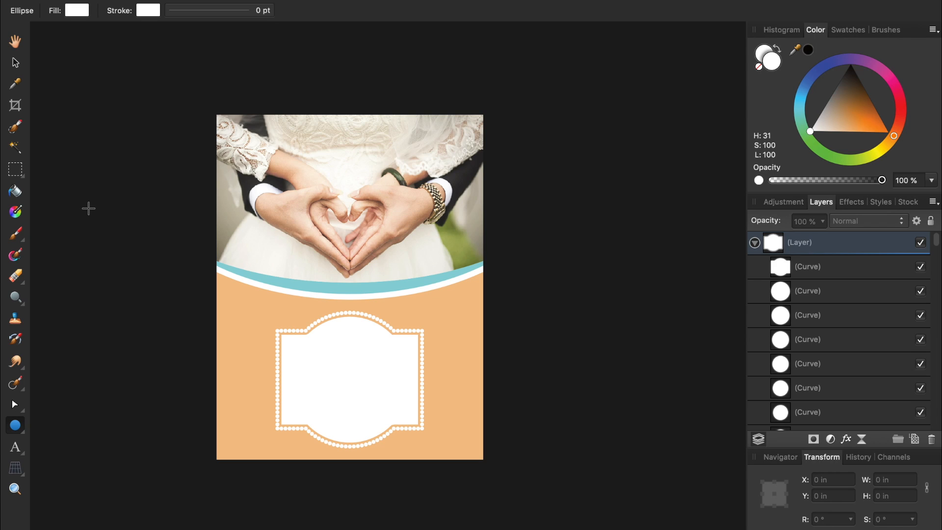
left_click_drag(234, 309, 252, 326)
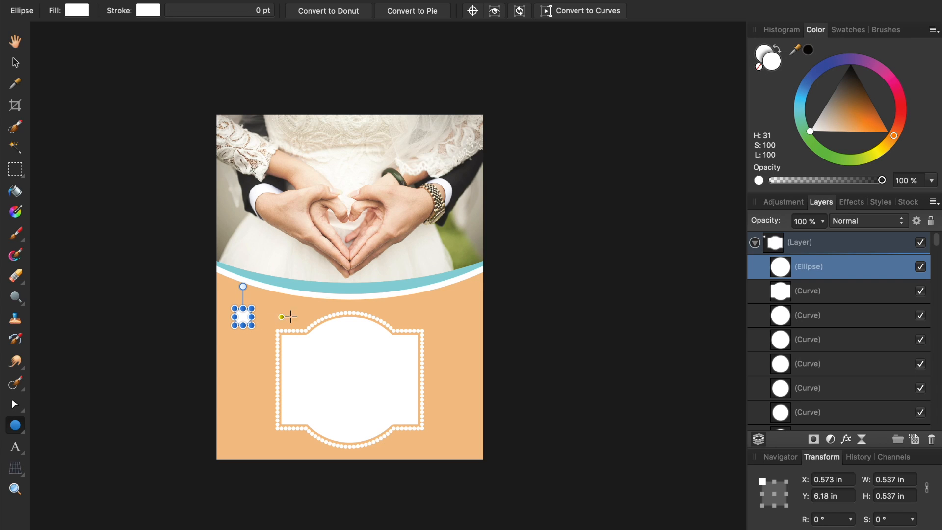
Move the circle's layer out of the frame group and collapse the layer groups.
left_click_drag(781, 267, 773, 235)
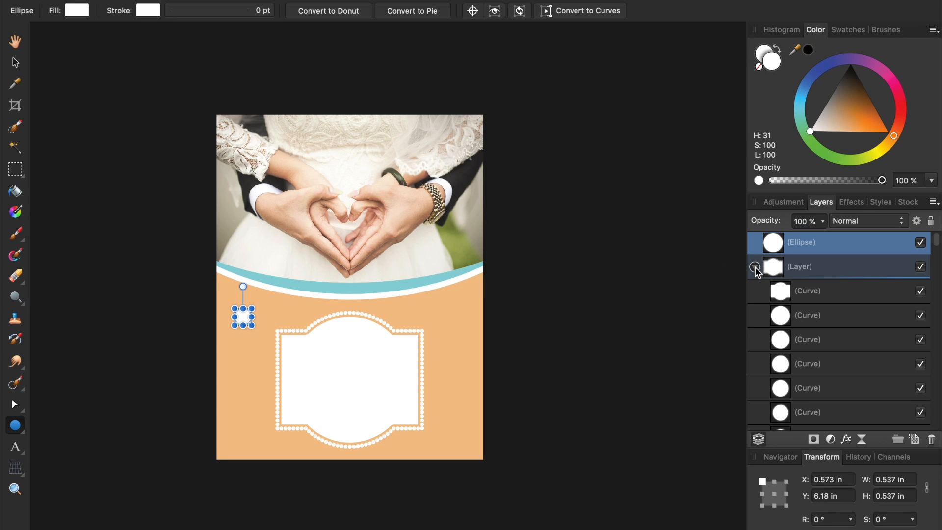
left_click(755, 267)
left_click(755, 291)
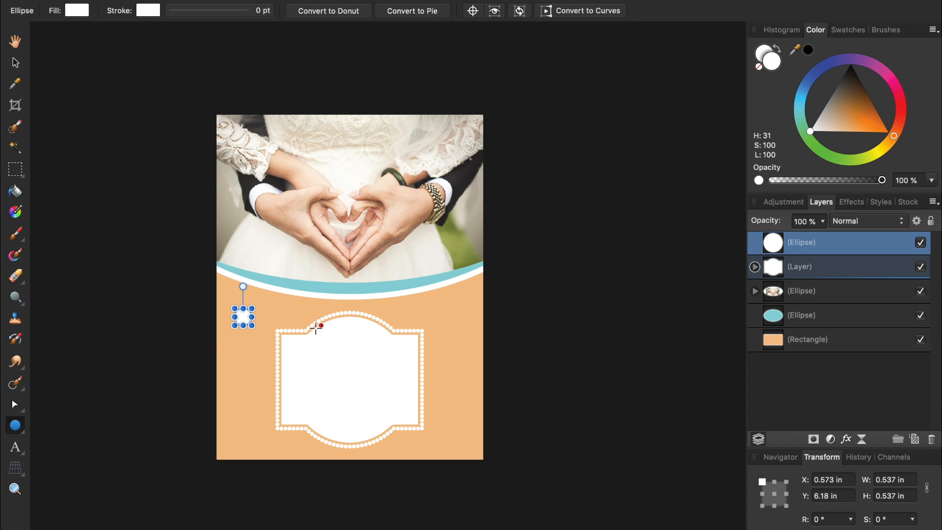
scroll(256, 317, "up", 5)
scroll(254, 316, "down", 5)
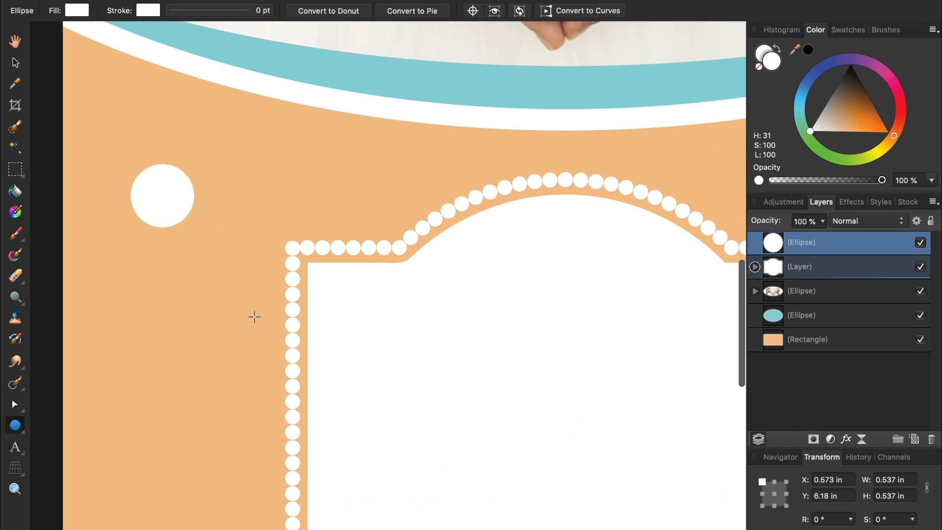
key("v")
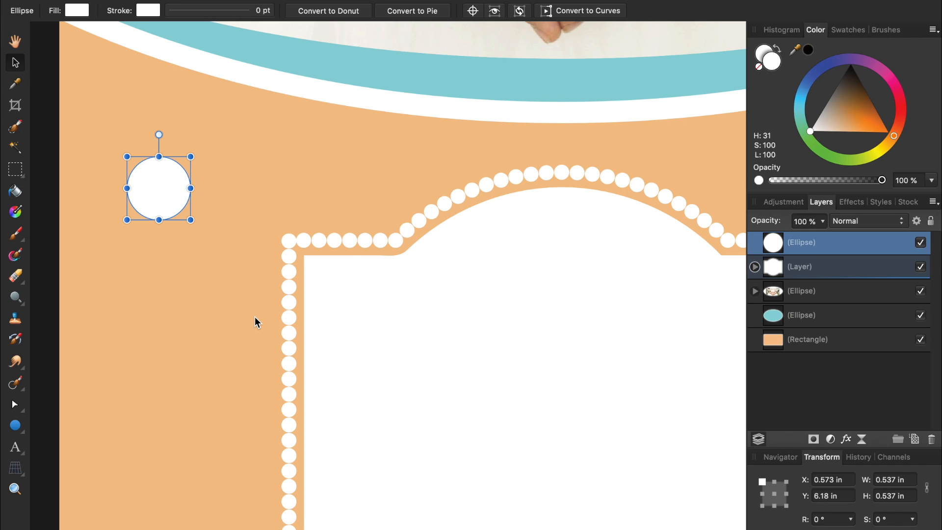
Duplicate the white circle into copies of varying sizes scattered across the orange area.
left_click_drag(165, 196, 216, 333)
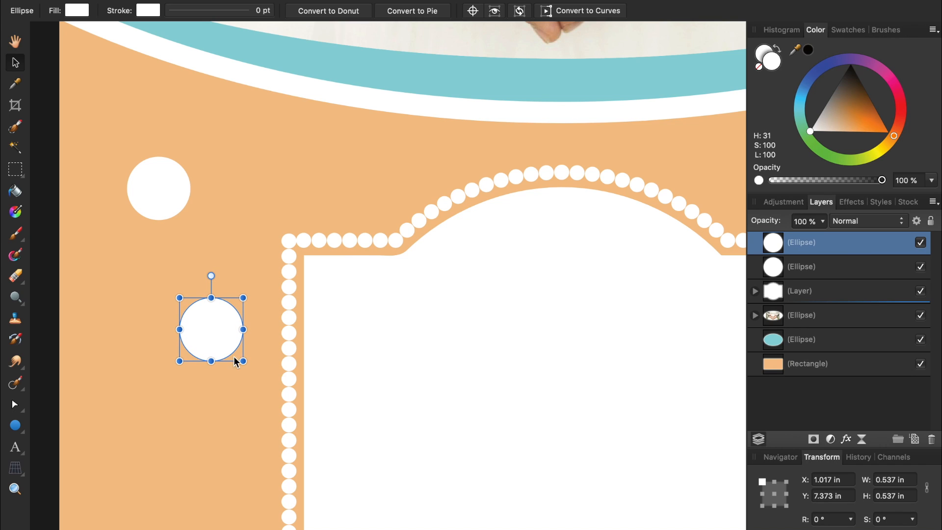
left_click_drag(243, 362, 223, 343)
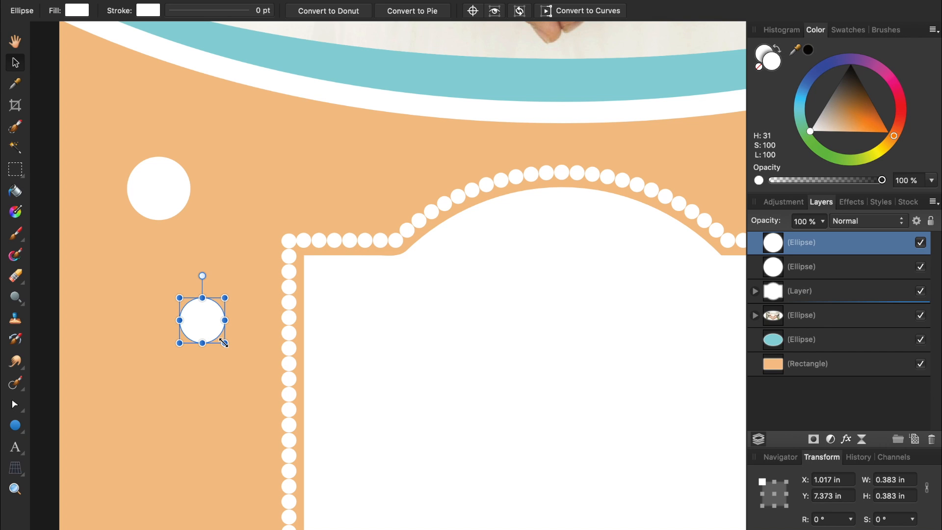
scroll(224, 343, "down", 3)
scroll(224, 346, "right", 3)
scroll(224, 346, "down", 3)
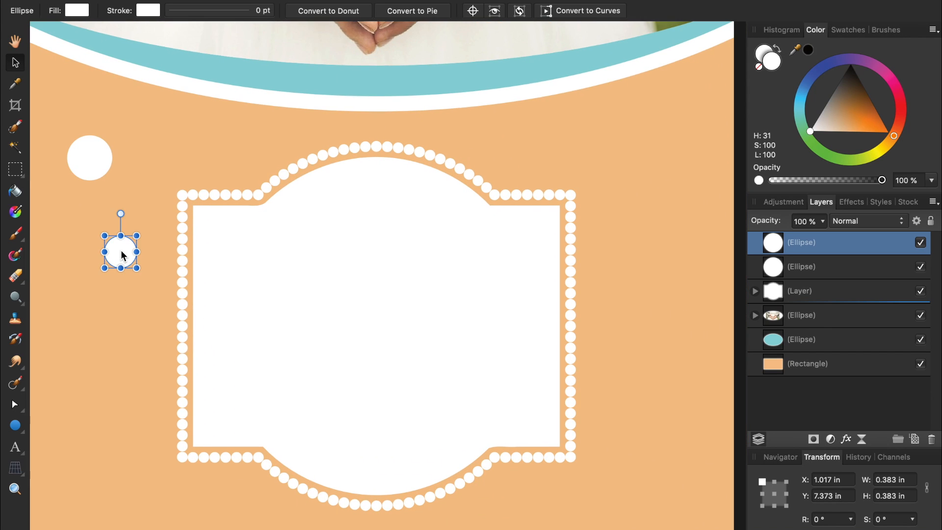
left_click_drag(123, 255, 81, 380)
scroll(80, 381, "down", 5)
scroll(80, 381, "left", 3)
left_click_drag(153, 270, 601, 437)
scroll(602, 436, "right", 3)
scroll(601, 436, "down", 2)
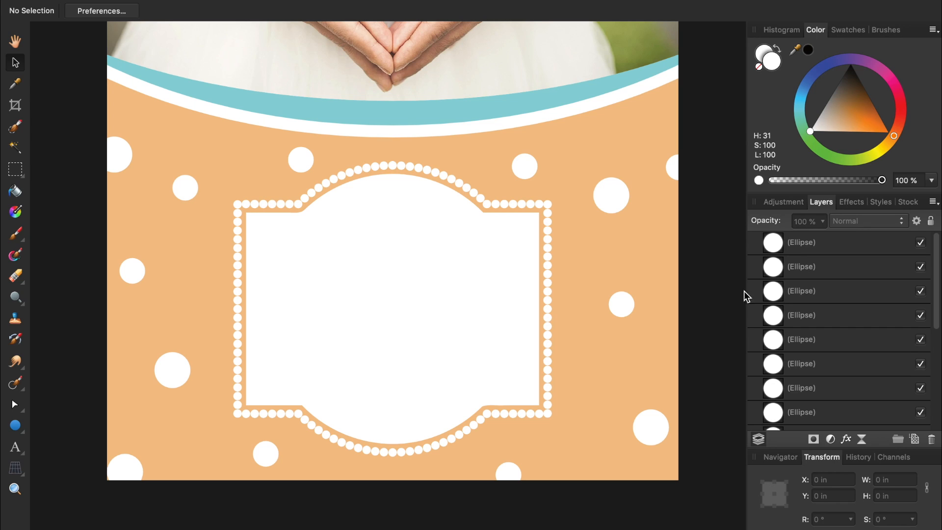
Group all 13 circles, fit the whole flyer in the window, and deselect.
left_click(800, 253)
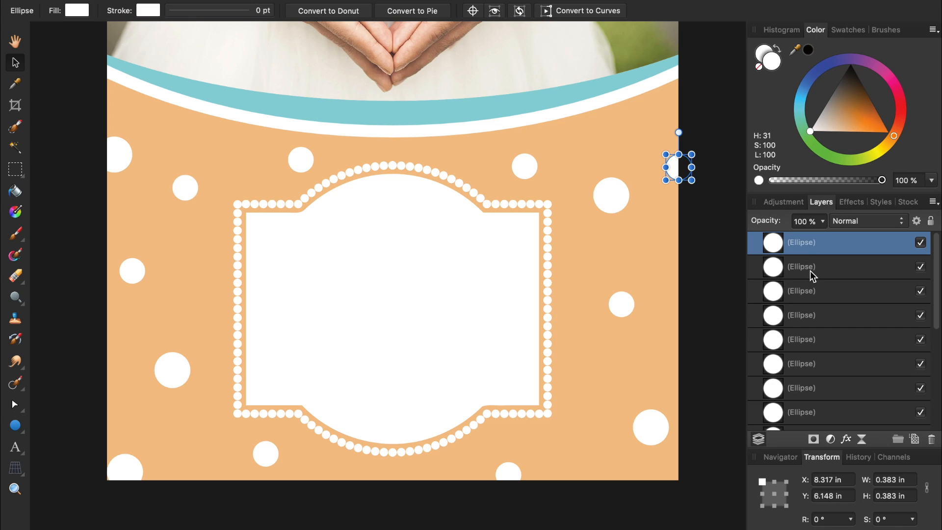
scroll(824, 305, "down", 5)
scroll(827, 305, "down", 2)
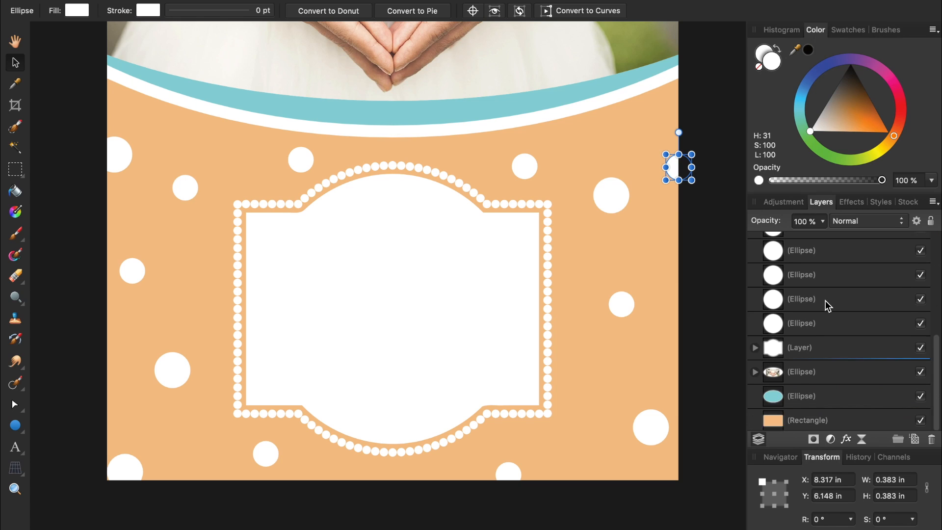
left_click(829, 324, "shift")
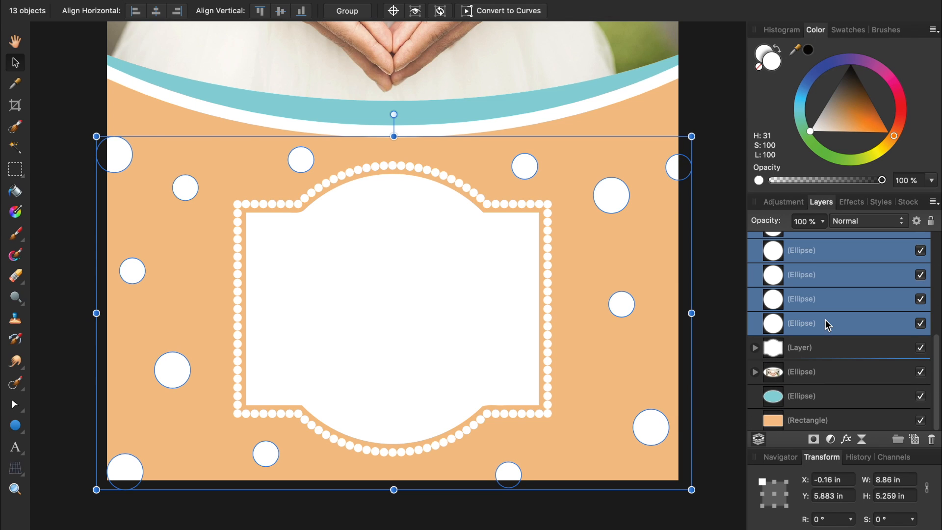
key("super+g")
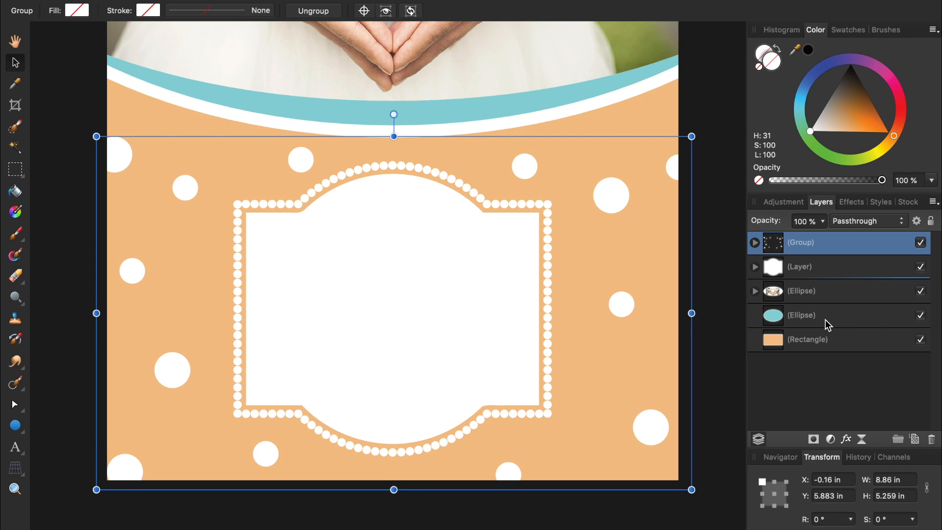
key("super+0")
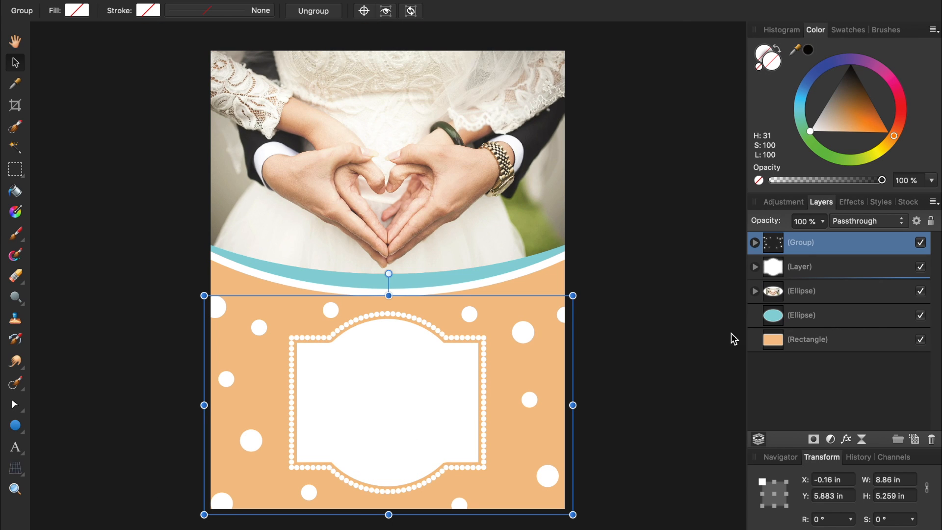
left_click(714, 327)
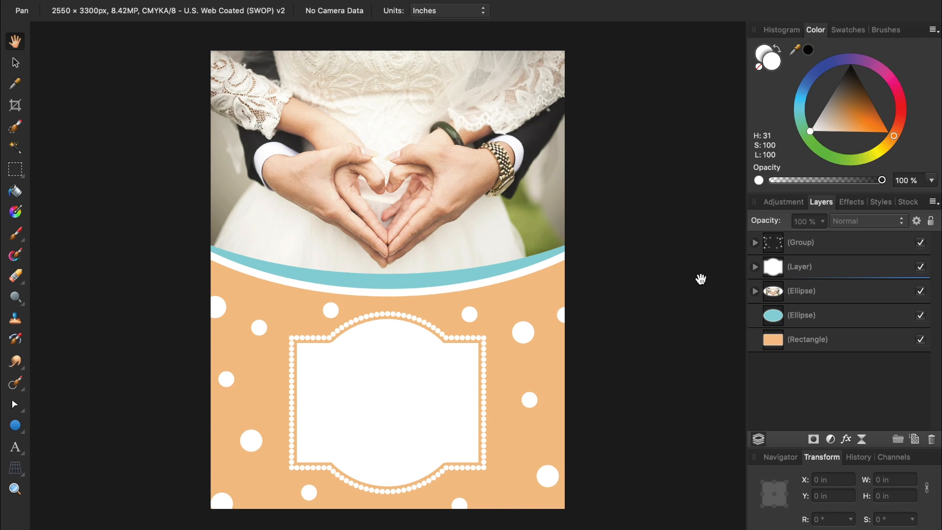
Duplicate the photo layer inside the ellipse and set the copy to Soft Light.
left_click(756, 291)
left_click(807, 320)
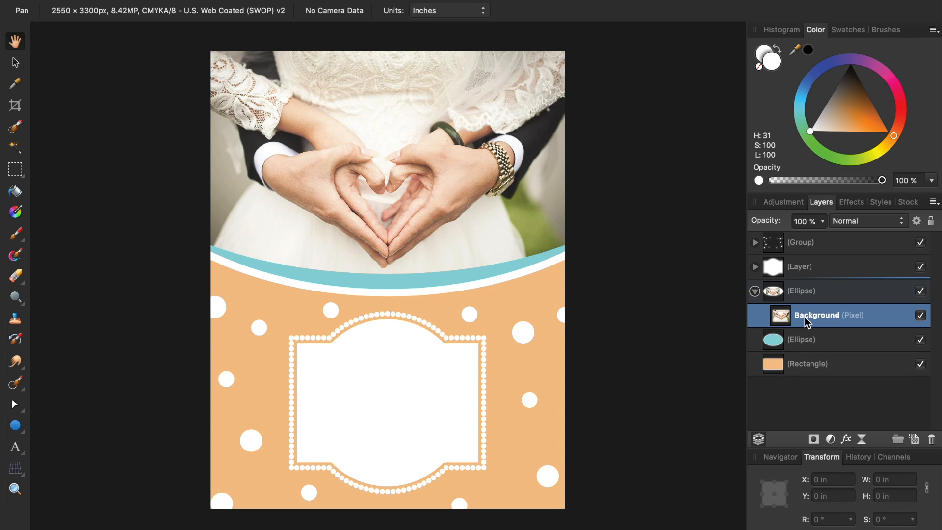
key("super+j")
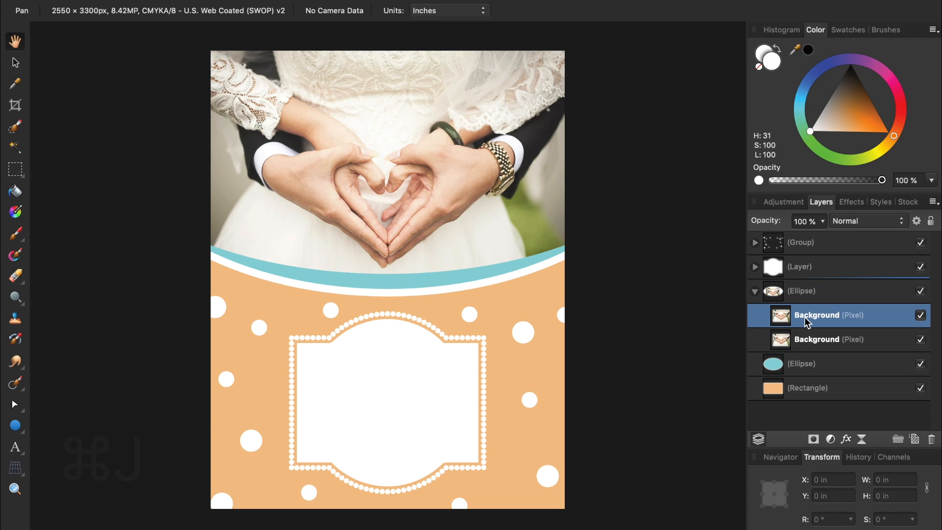
left_click(854, 224)
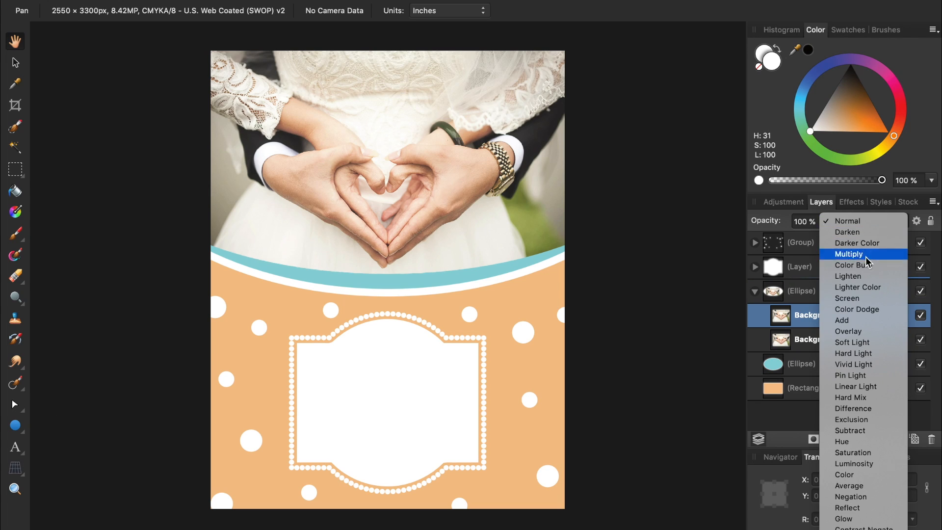
left_click(878, 343)
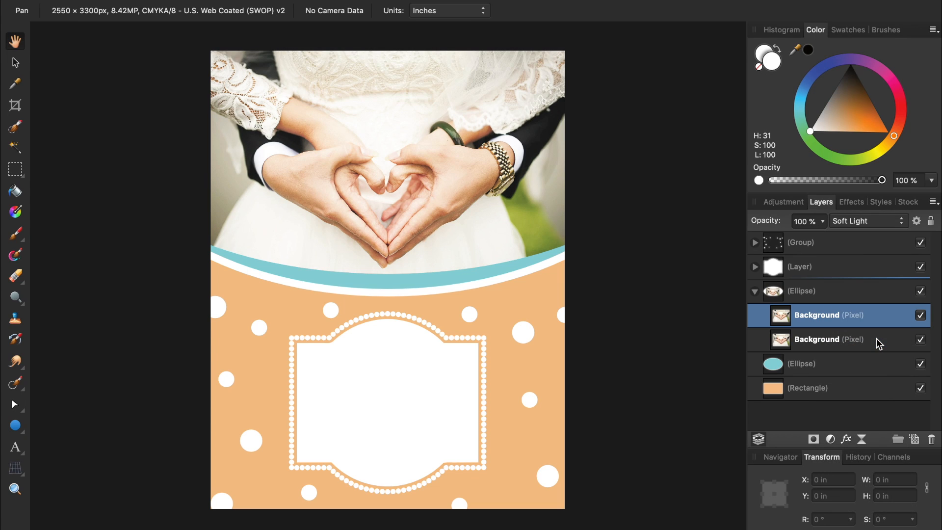
Add a 50 px live Gaussian blur to the copy and compare the glow on and off.
left_click(863, 439)
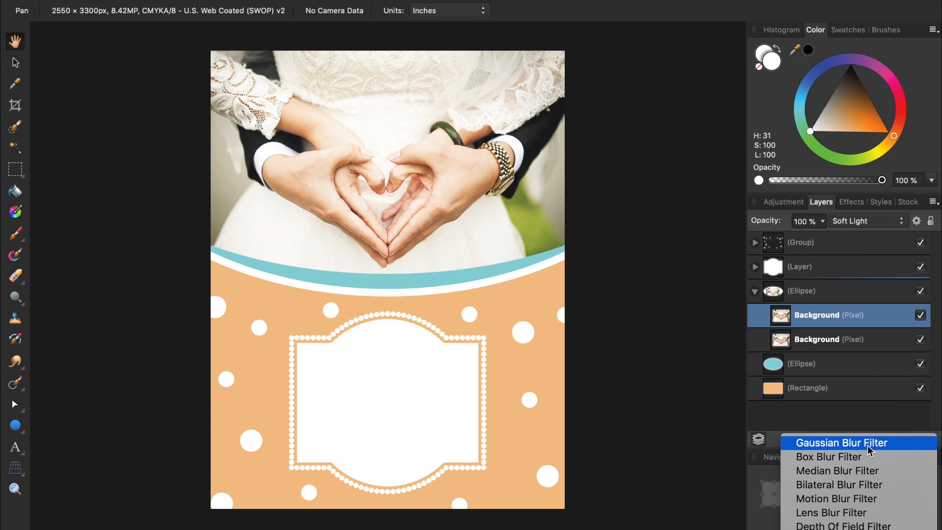
left_click(869, 444)
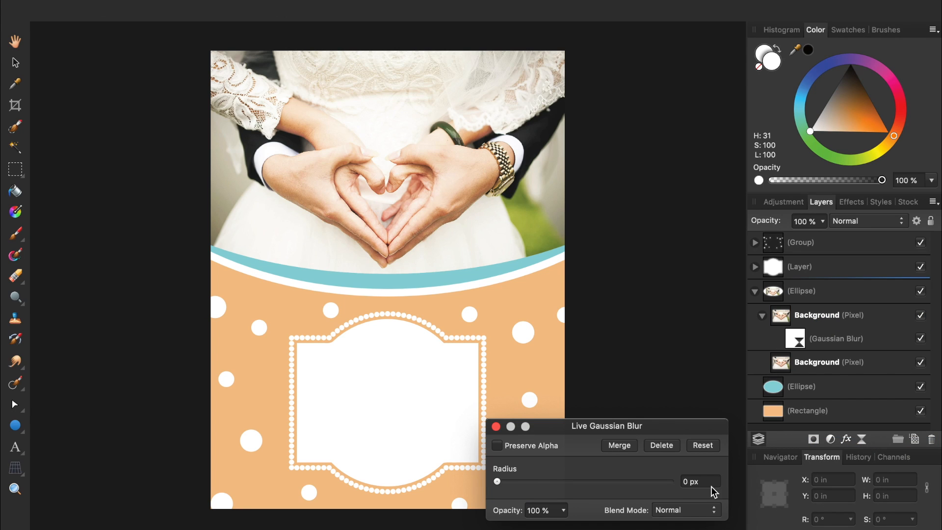
left_click(697, 481)
type("50")
key("Return")
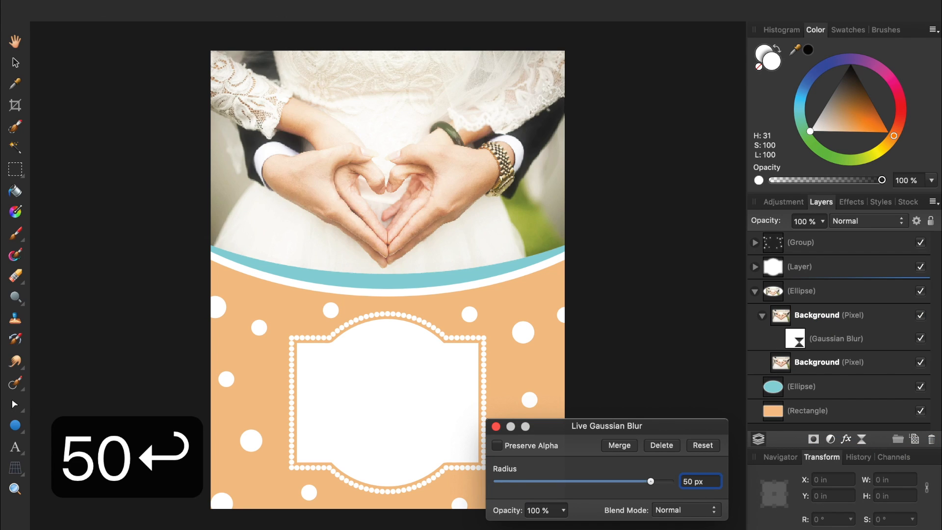
left_click(495, 427)
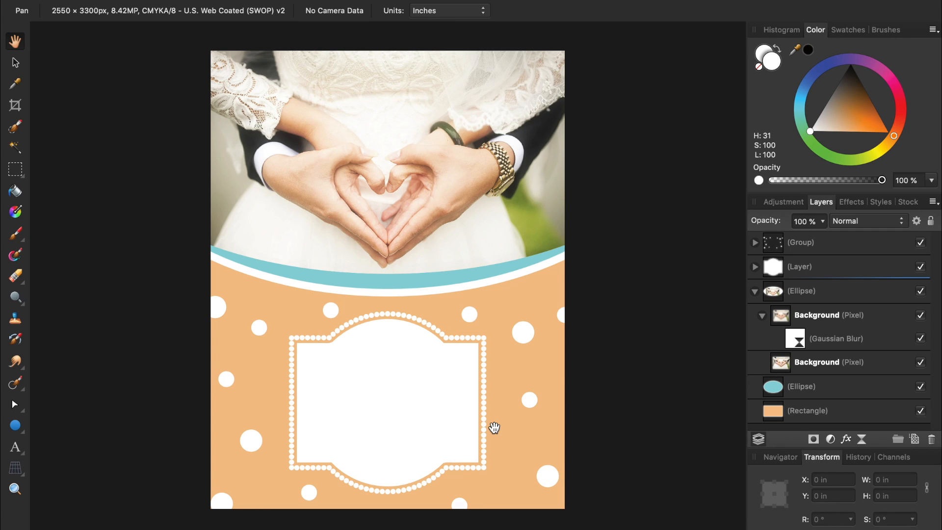
left_click(921, 316)
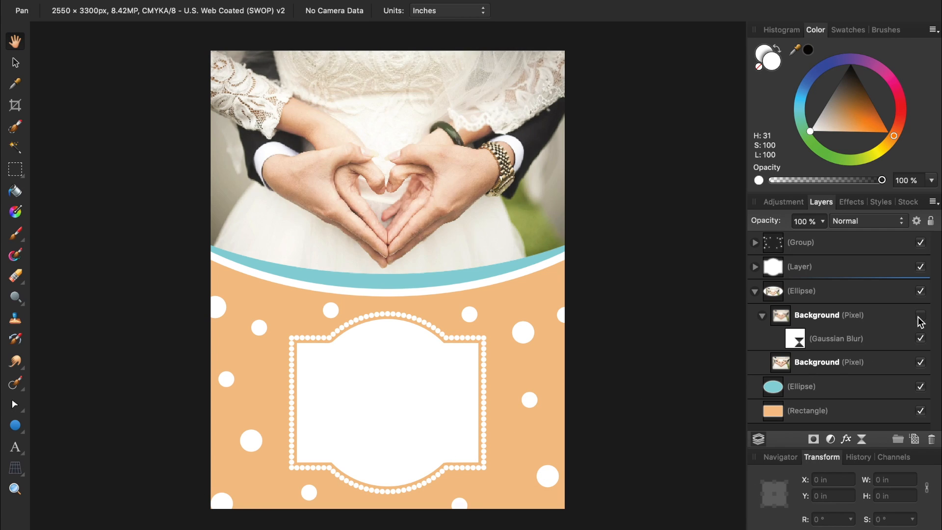
left_click(919, 317)
left_click(920, 317)
left_click(921, 316)
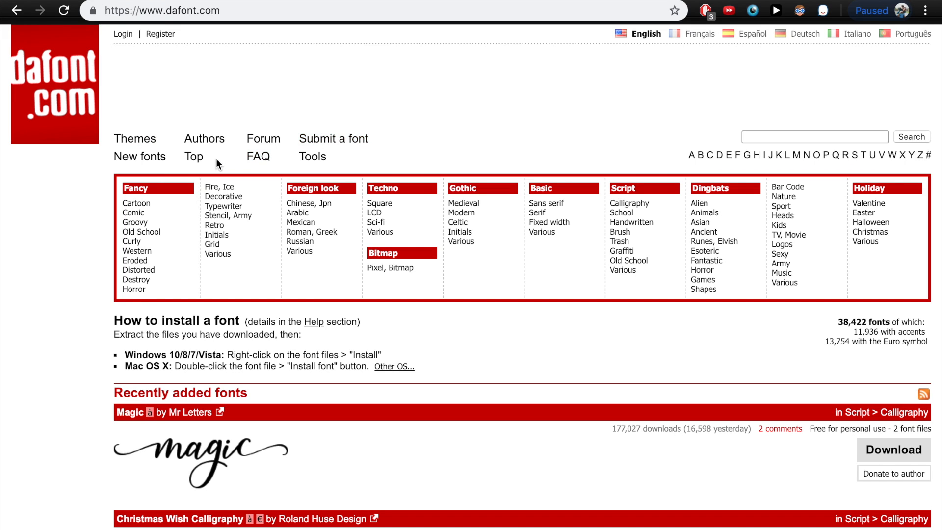
Open DaFont's all-time top fonts list and scroll down to Birds of Paradise.
left_click(195, 157)
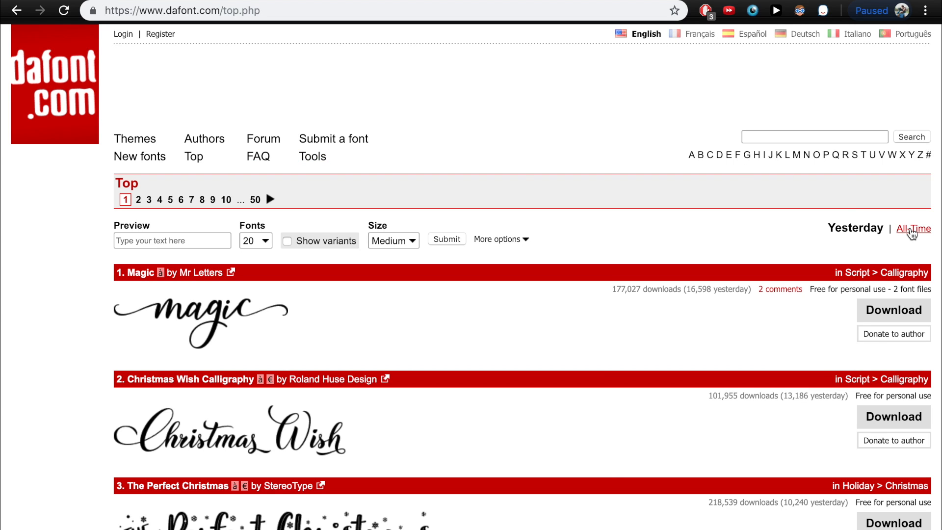
left_click(912, 229)
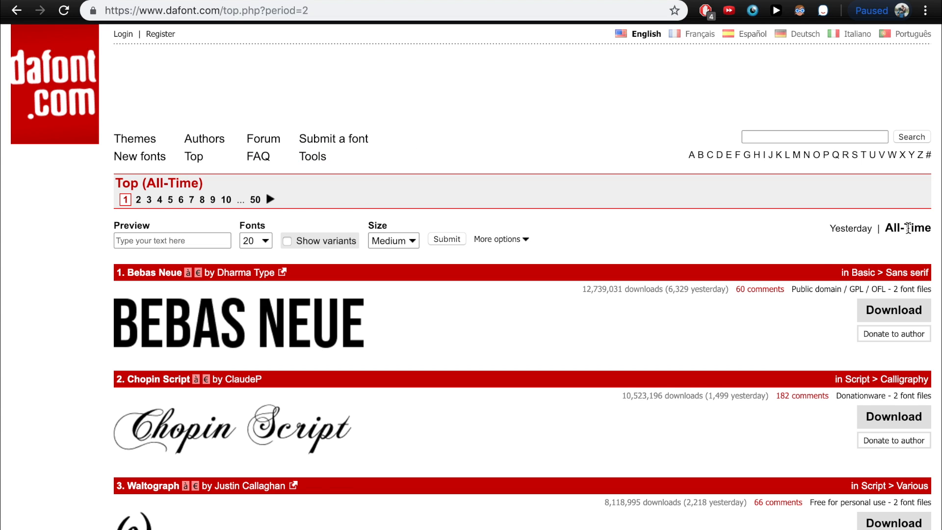
scroll(661, 236, "down", 3)
scroll(661, 231, "down", 4)
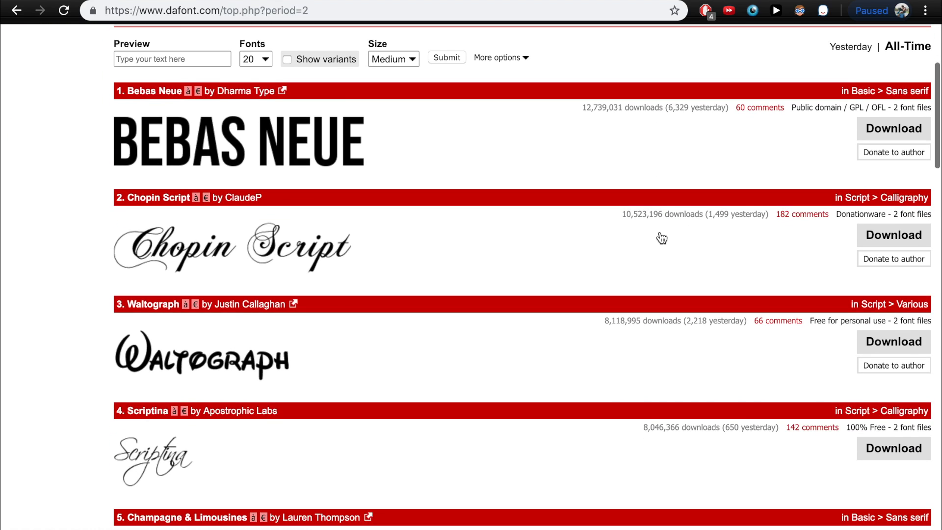
scroll(661, 233, "down", 6)
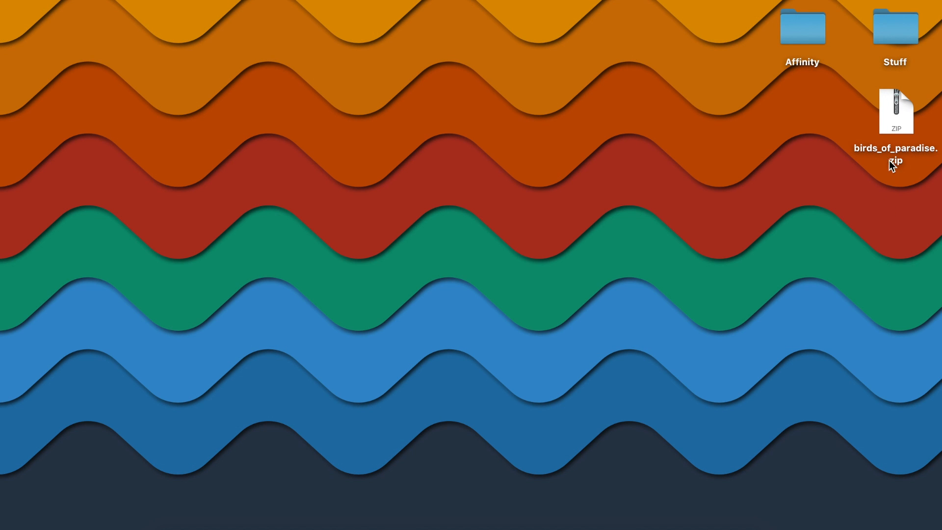
Unzip birds_of_paradise.zip, open the extracted folder, and preview the Birds of Paradise .ttf file.
left_click(890, 117)
double_click(890, 116)
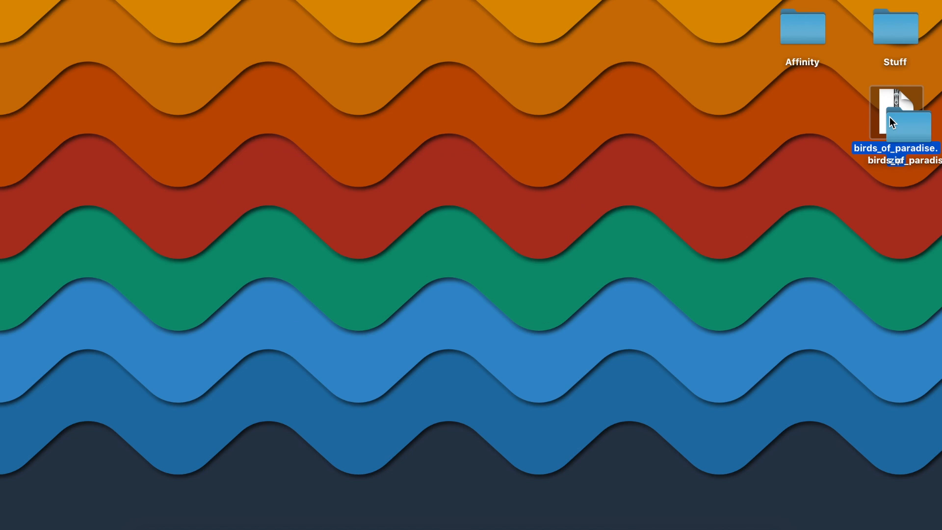
left_click_drag(907, 132, 803, 122)
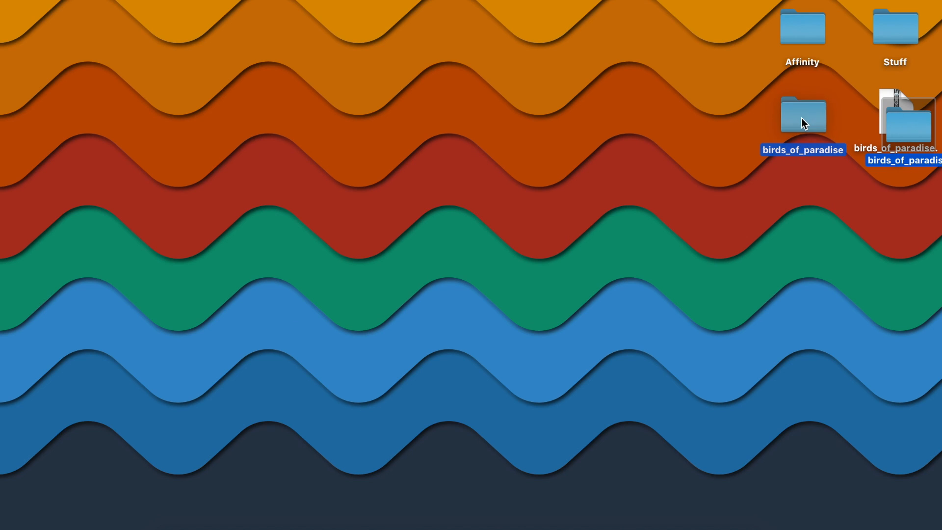
double_click(803, 122)
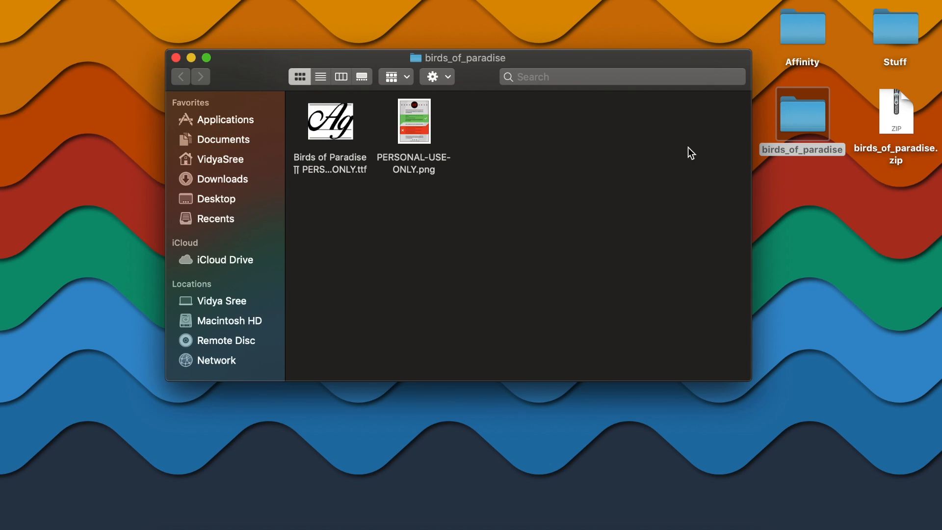
left_click(346, 136)
double_click(347, 135)
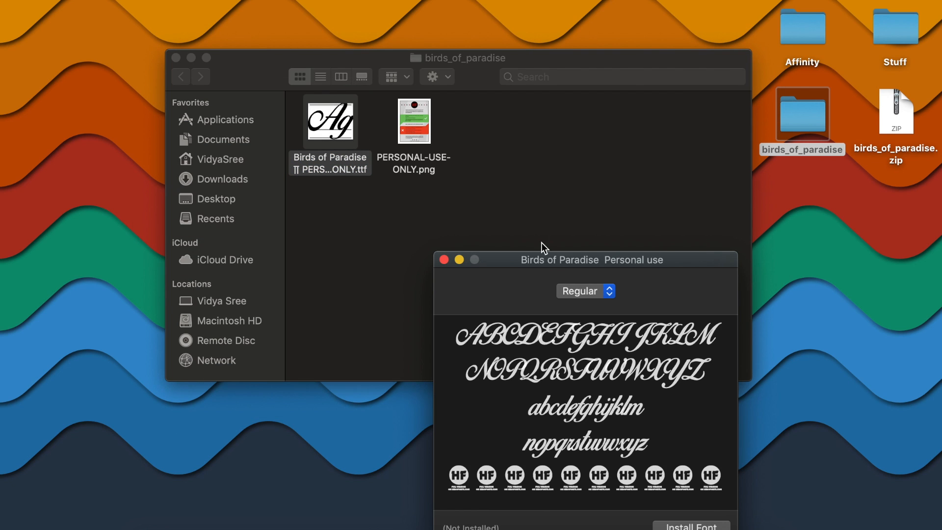
Install the Birds of Paradise font from its Font Book preview window.
left_click_drag(543, 259, 558, 140)
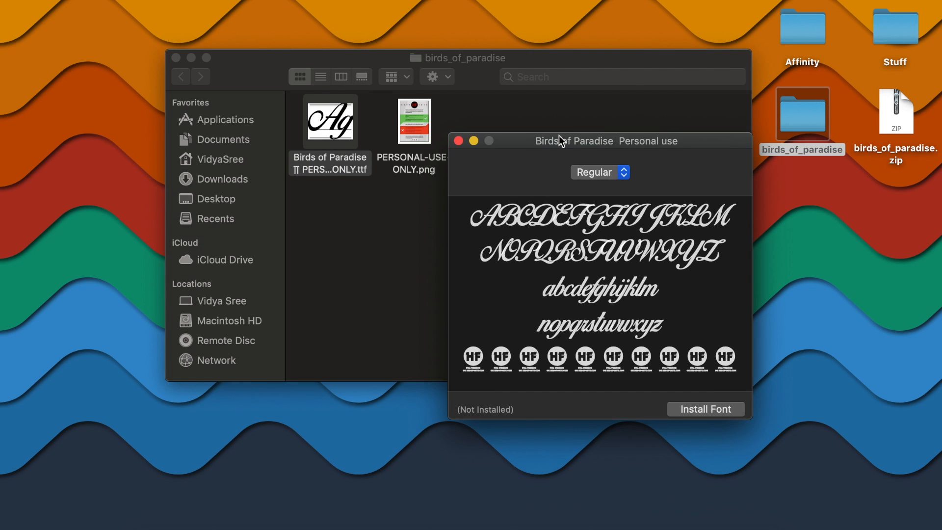
left_click(684, 413)
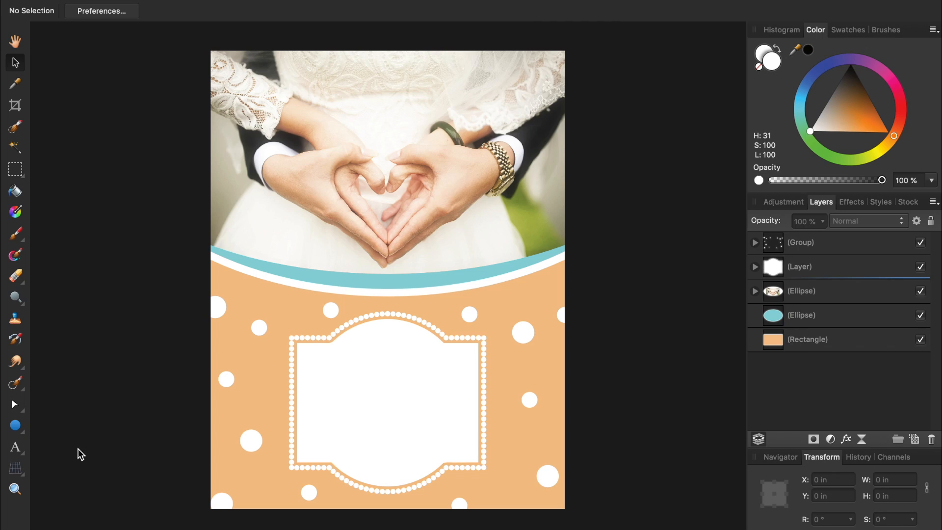
Start a text block in the white frame: 'You are invited to the wedding' and the couple's names.
left_click(20, 450)
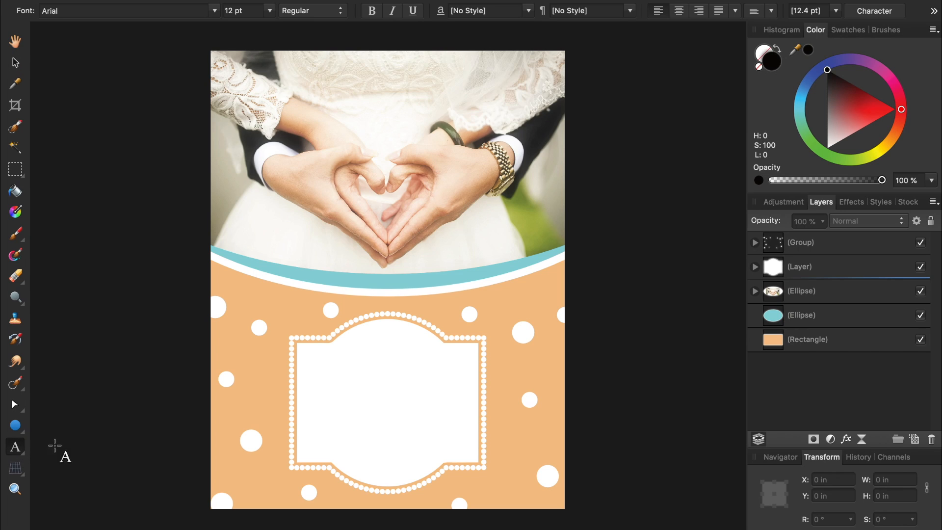
left_click(319, 366)
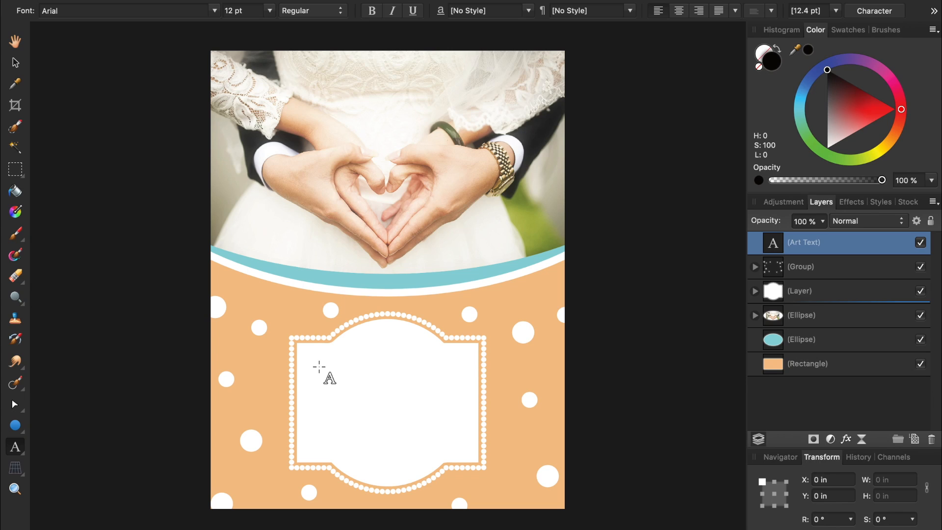
type("You are invited to the wedding")
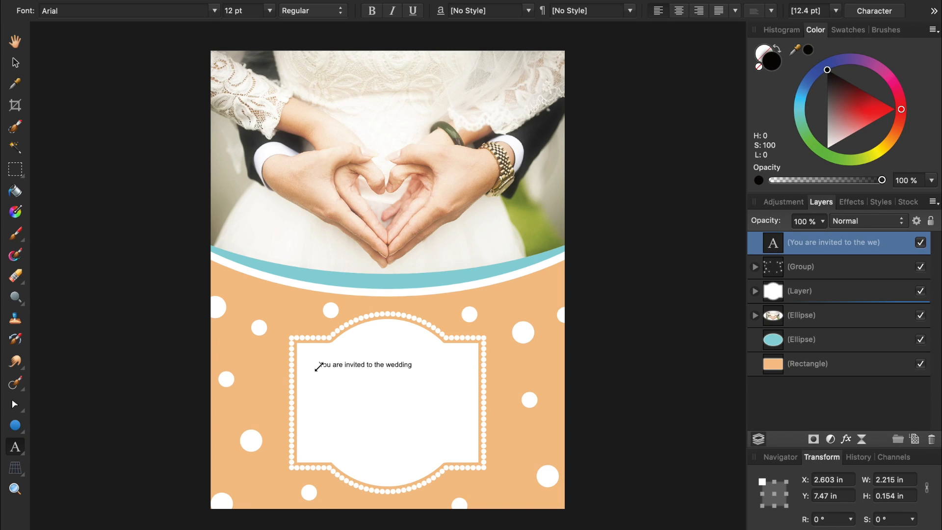
key("Return")
key("Return")
key("Return")
key("Return")
Add the lines 'But only if you know how to time travel, because this wedding happened two years ago.'.
type("But only if you know how to time travel,")
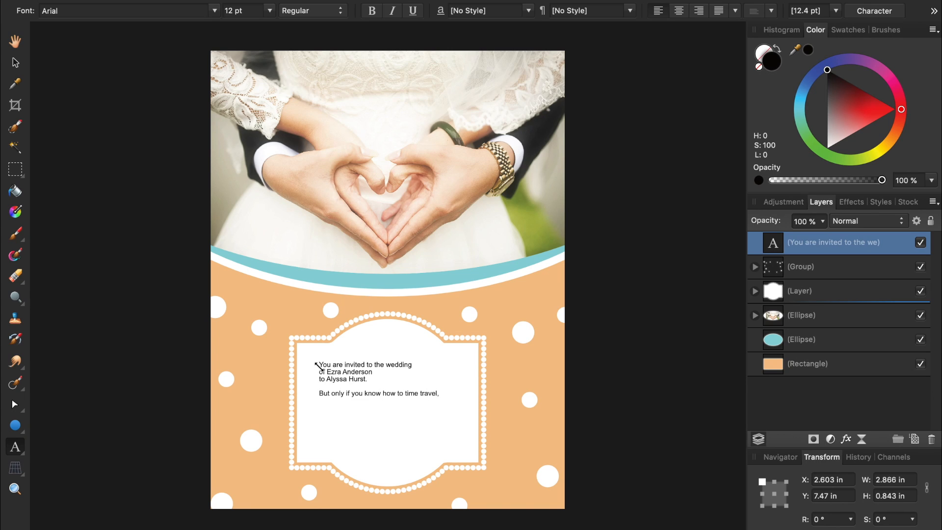
key("Return")
type("because this wedding happened")
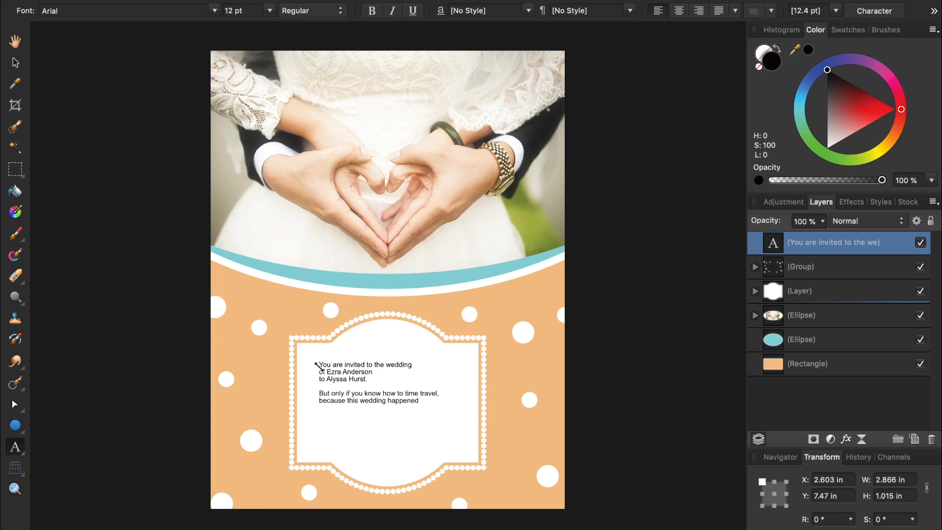
key("Return")
type("two years ago.")
key("Escape")
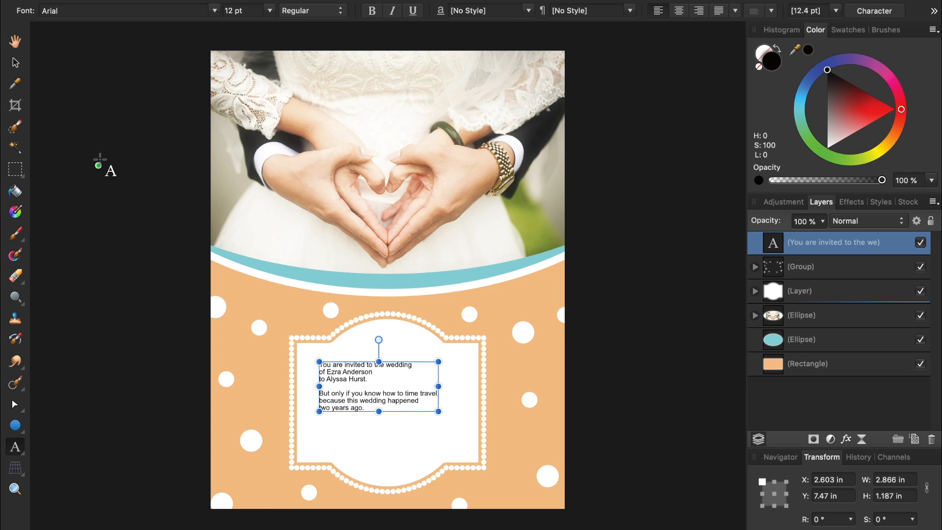
left_click(19, 65)
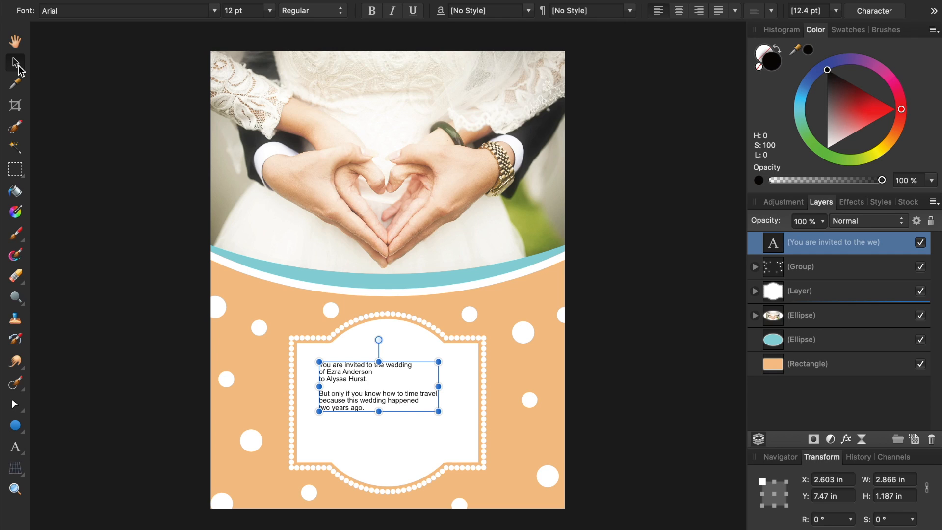
Set the invitation text in Birds of Paradise Personal use font, centre-aligned.
left_click(215, 11)
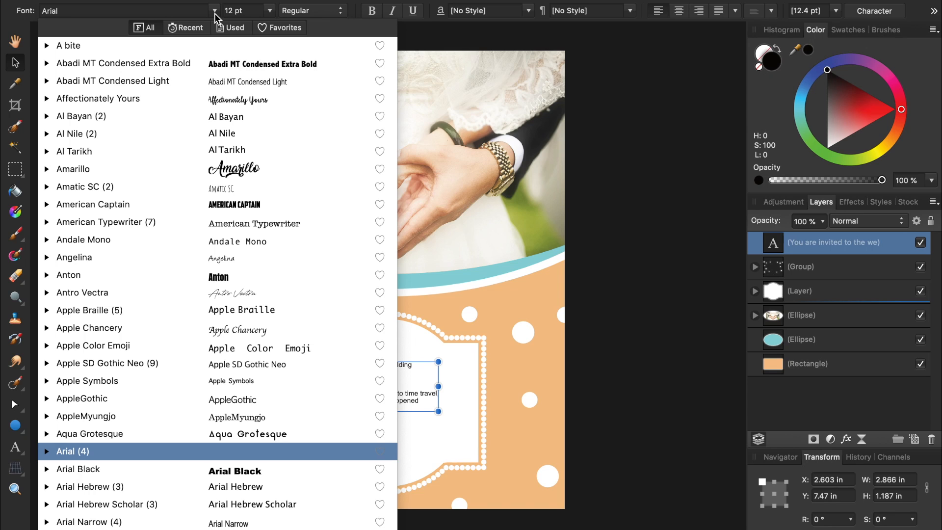
scroll(268, 439, "down", 8)
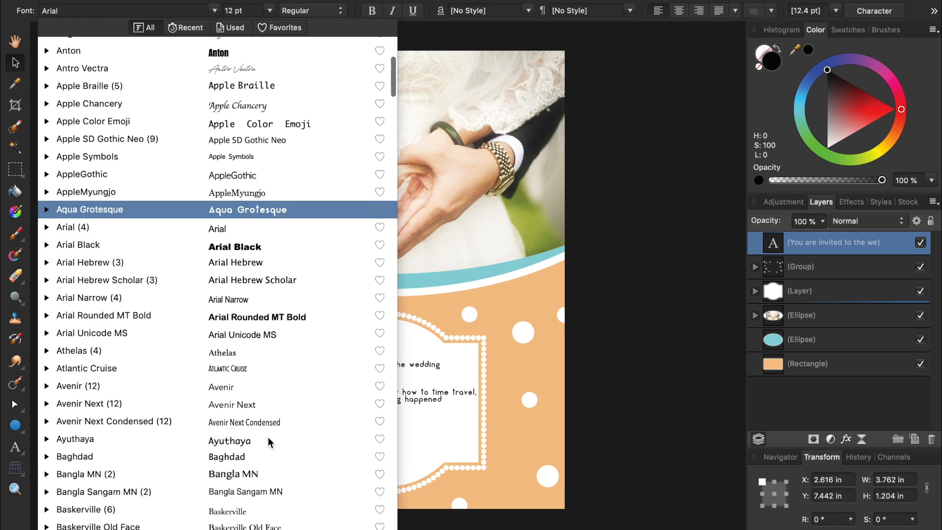
scroll(268, 442, "down", 10)
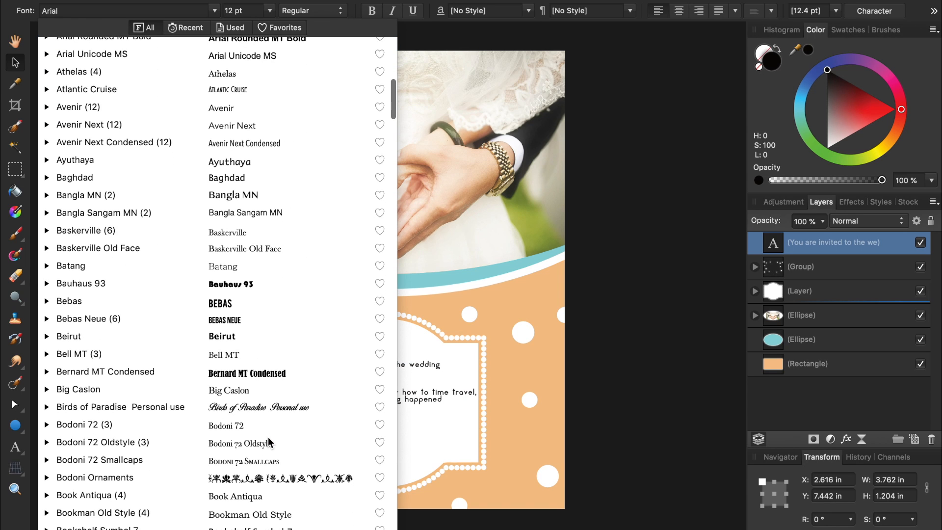
left_click(260, 417)
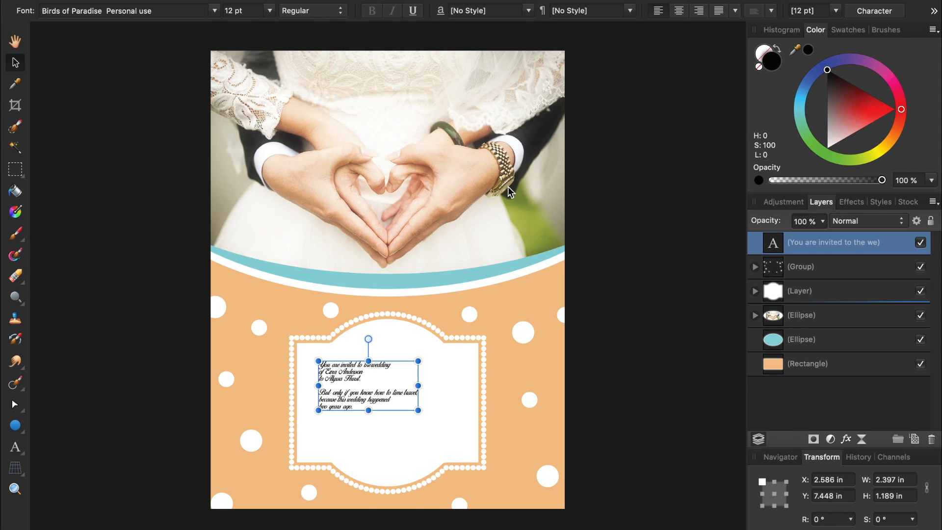
left_click(679, 11)
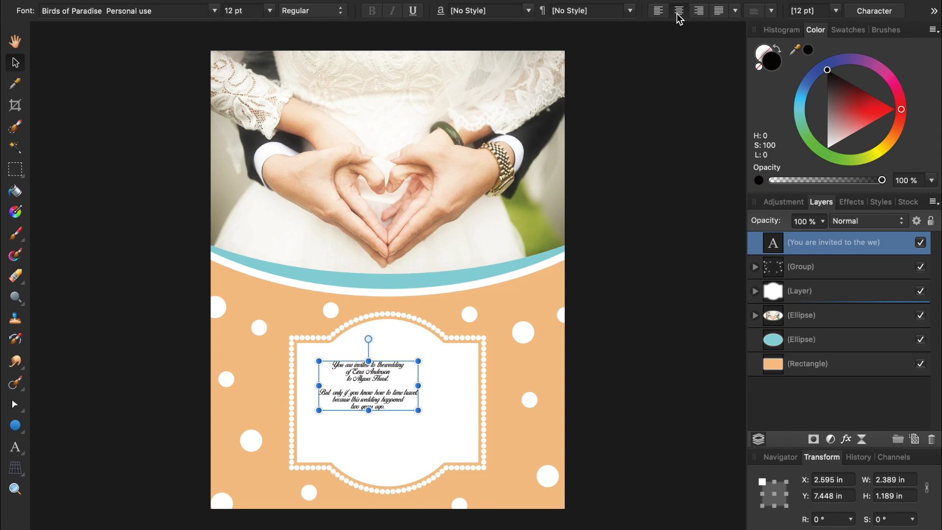
Darken the text to near-black, enlarge it to 21.4 pt and centre it in the white frame.
left_click_drag(849, 102, 827, 80)
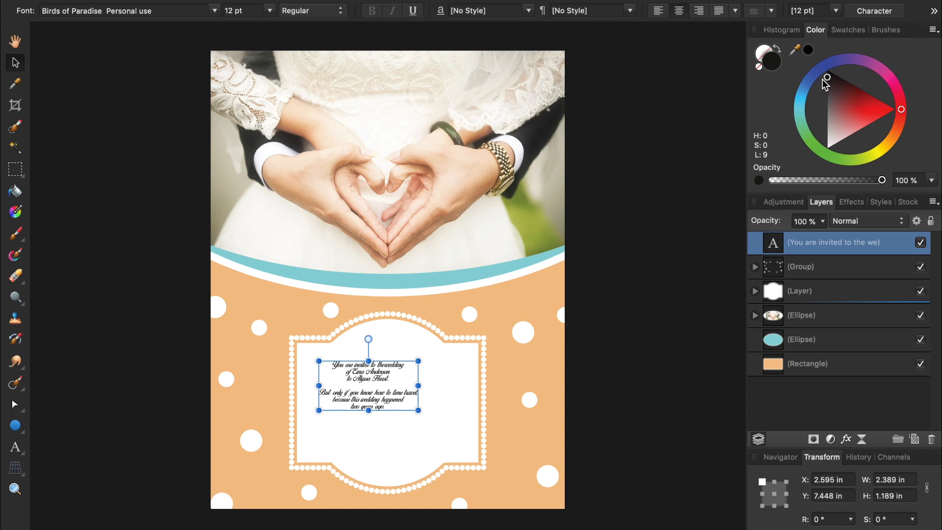
left_click_drag(418, 410, 496, 449)
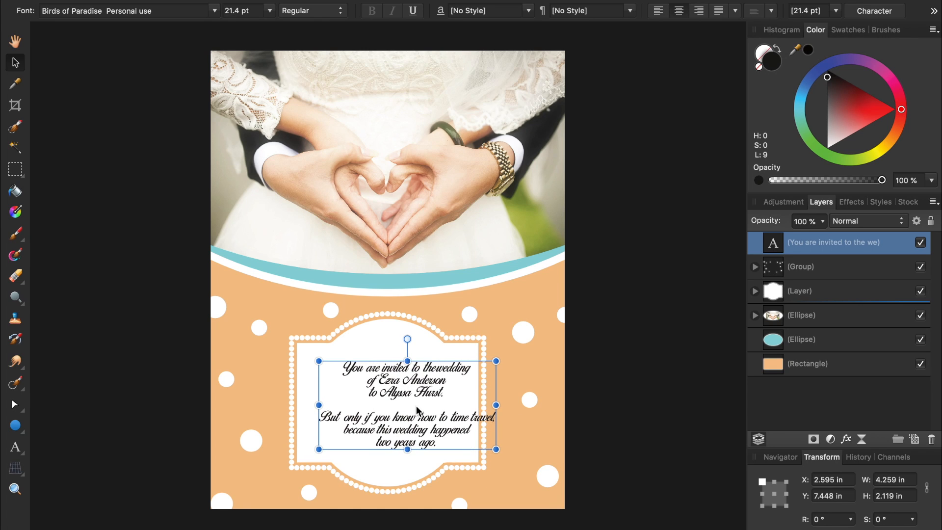
left_click_drag(417, 412, 398, 408)
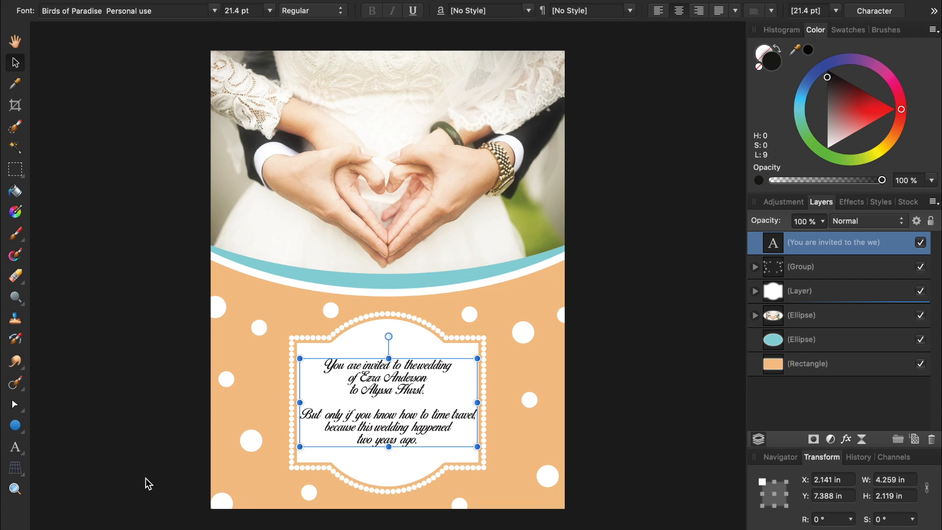
left_click(17, 448)
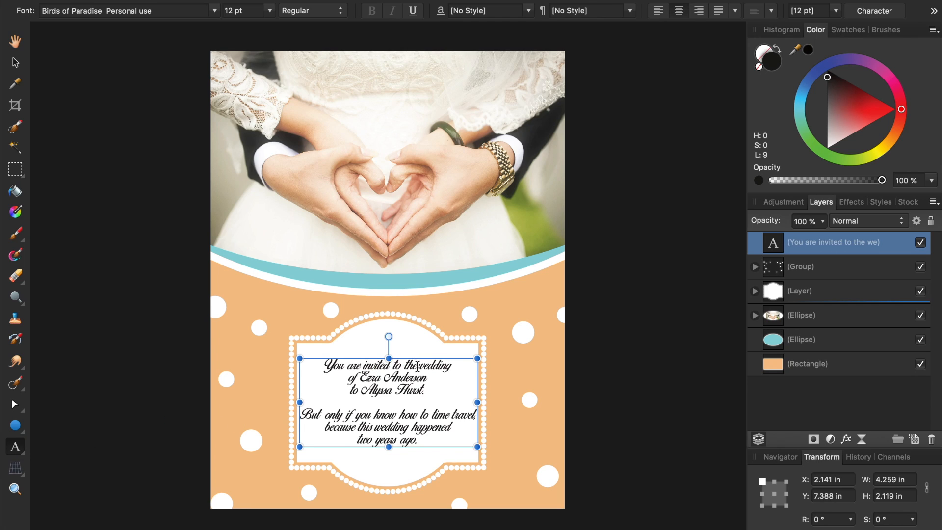
left_click(417, 366)
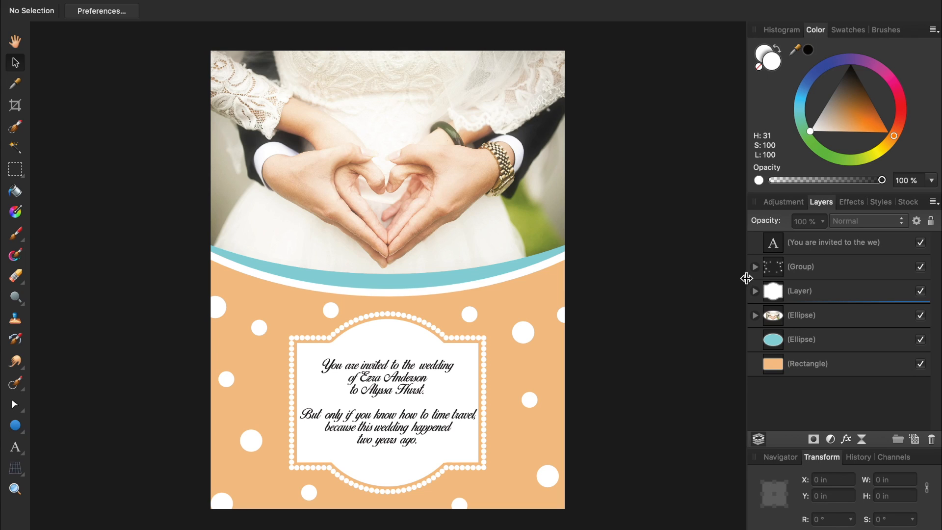
Select the group of white dots in the Layers panel.
left_click(811, 273)
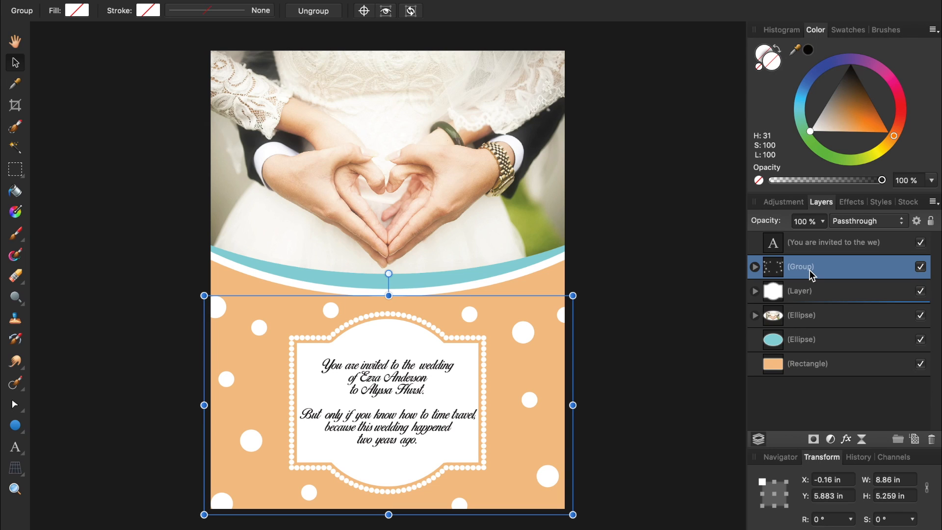
Apply a 20 px Gaussian Blur layer effect to the white dots group.
left_click(847, 440)
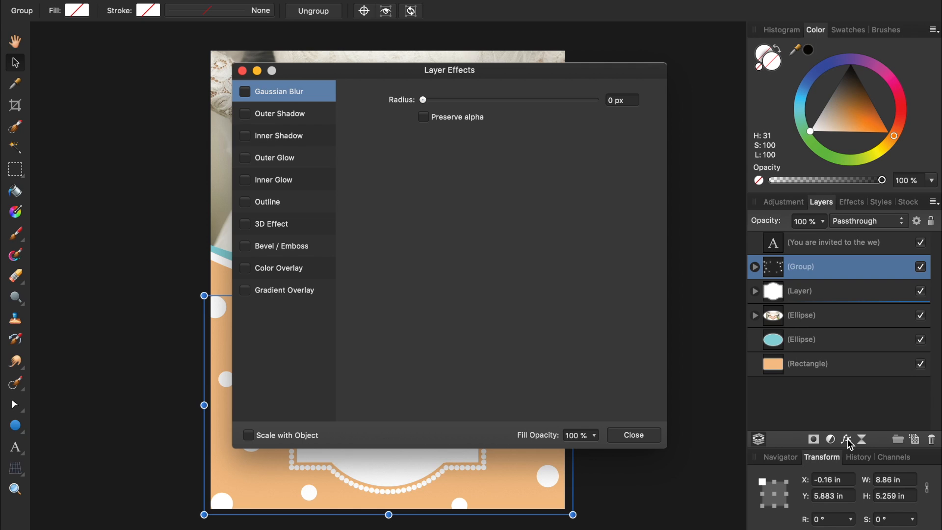
left_click_drag(566, 75, 731, 103)
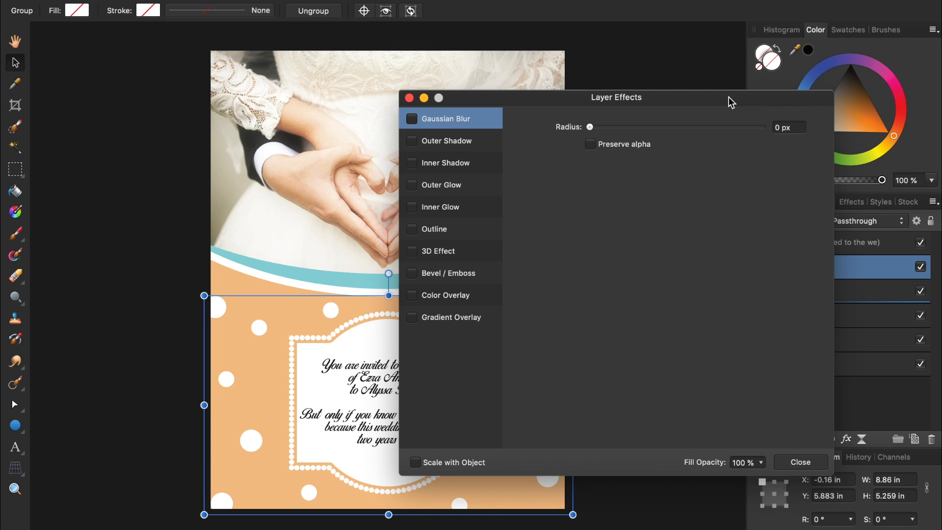
left_click(413, 119)
left_click_drag(590, 127, 681, 133)
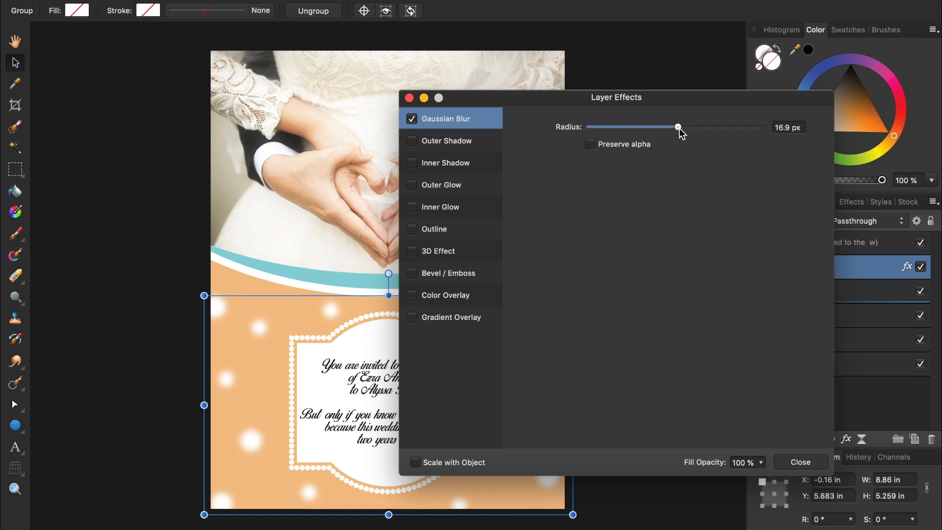
left_click(785, 129)
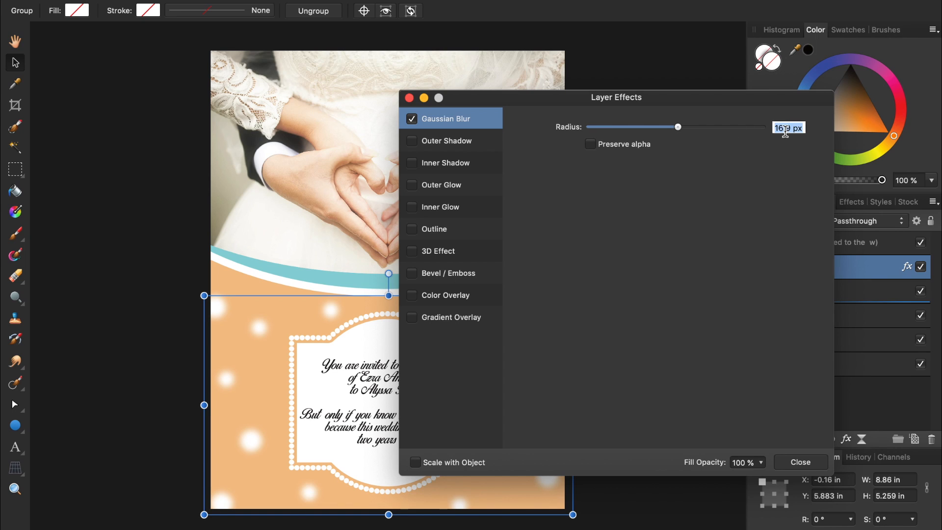
type("20")
key("Return")
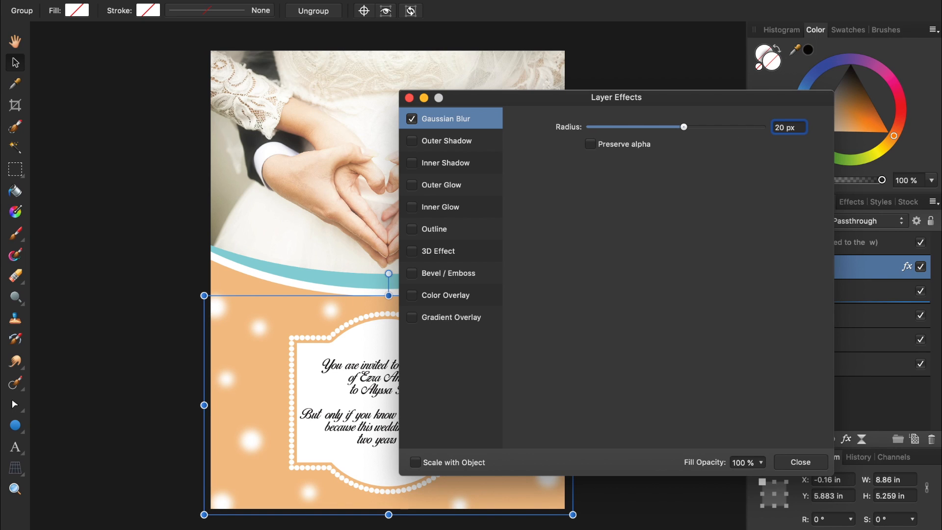
left_click(410, 98)
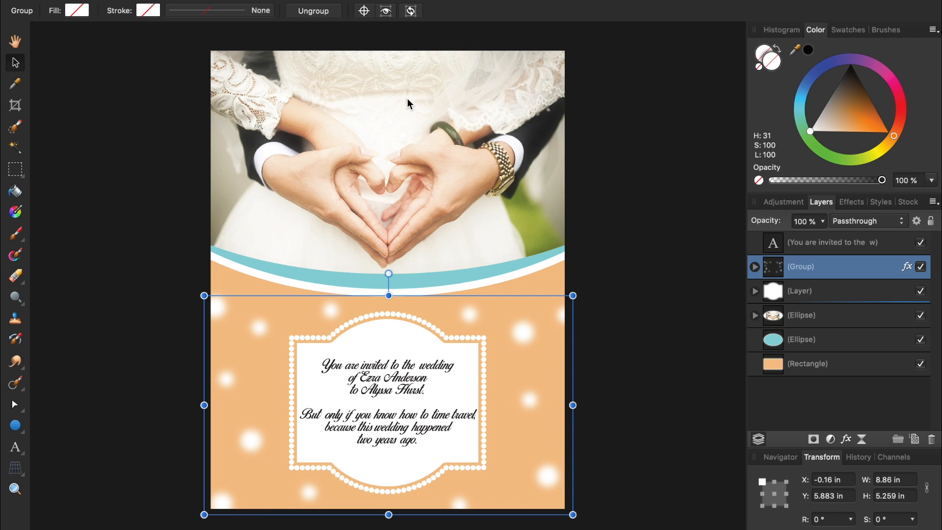
Give the peach background rectangle a radial gradient fill.
left_click(803, 365)
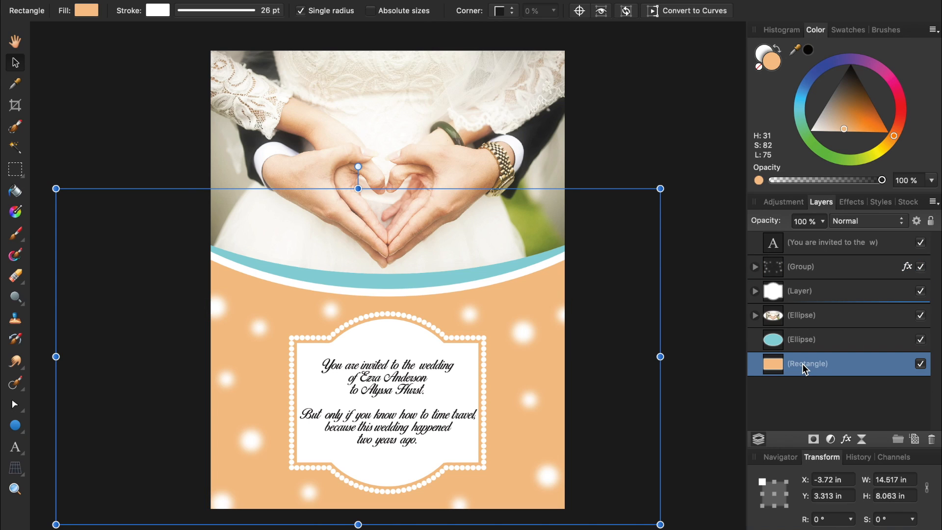
key("g")
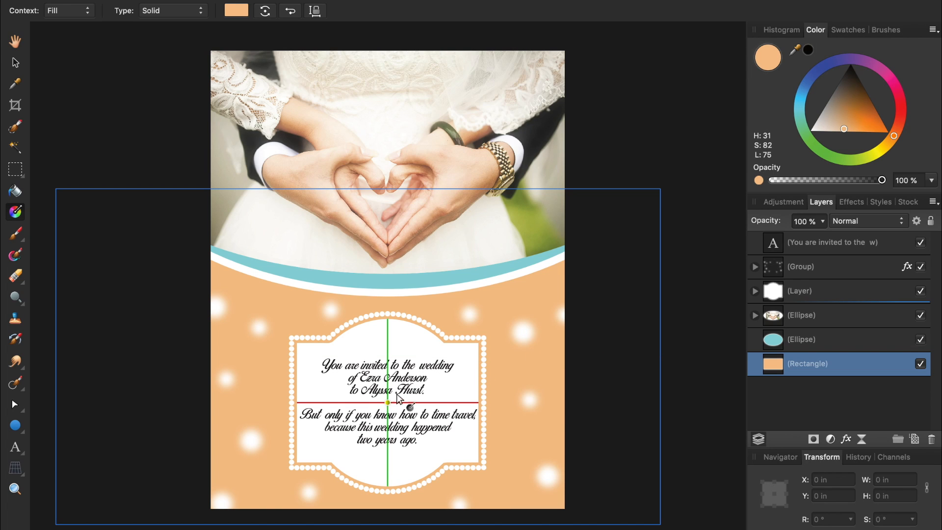
left_click_drag(388, 402, 563, 263)
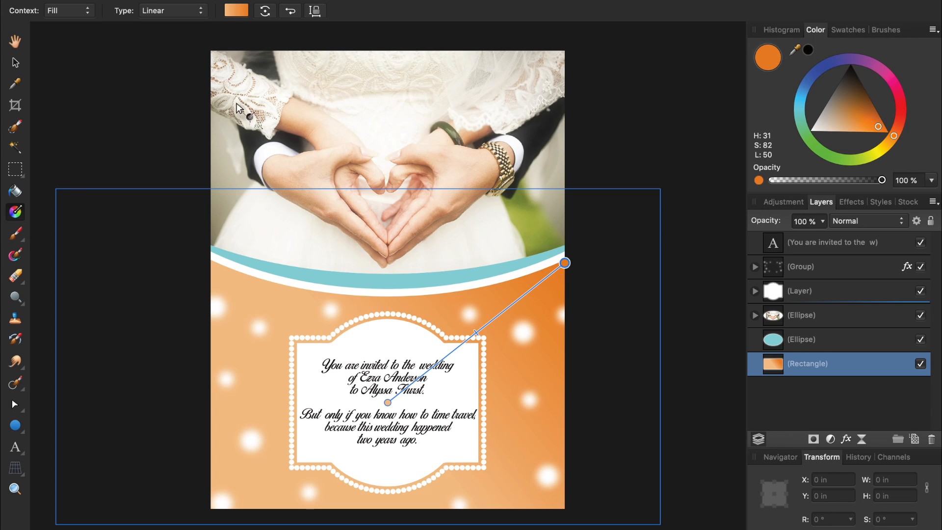
left_click(178, 16)
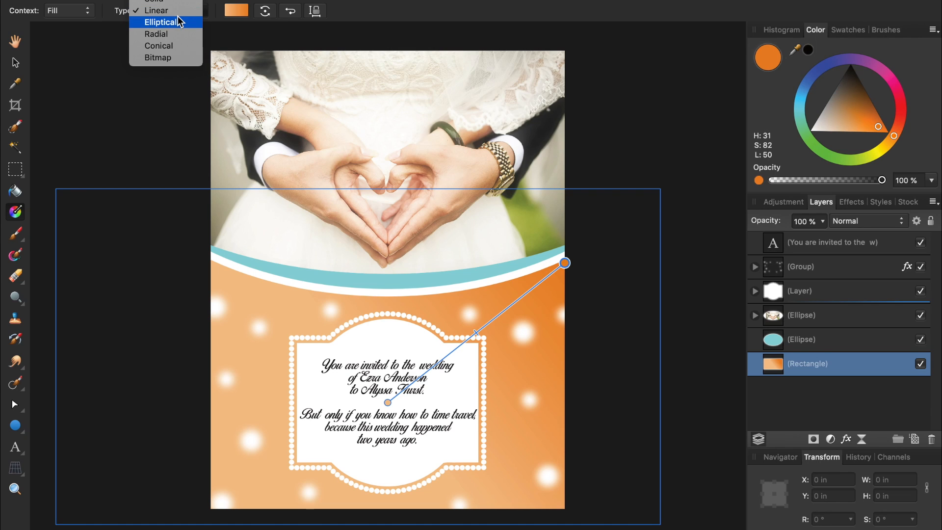
left_click(179, 32)
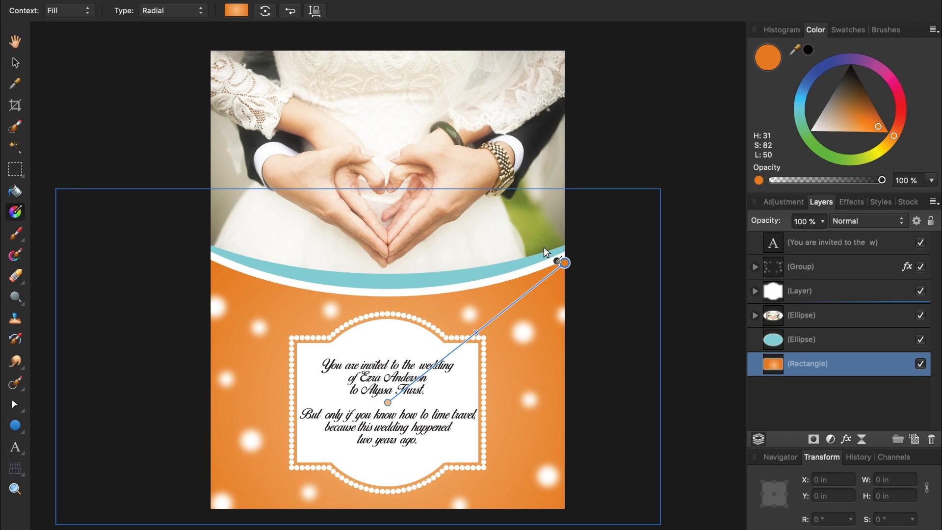
Colour the gradient's outer stop golden brown and its centre stop pale peach.
left_click(565, 263)
left_click_drag(874, 122, 858, 112)
left_click(388, 403)
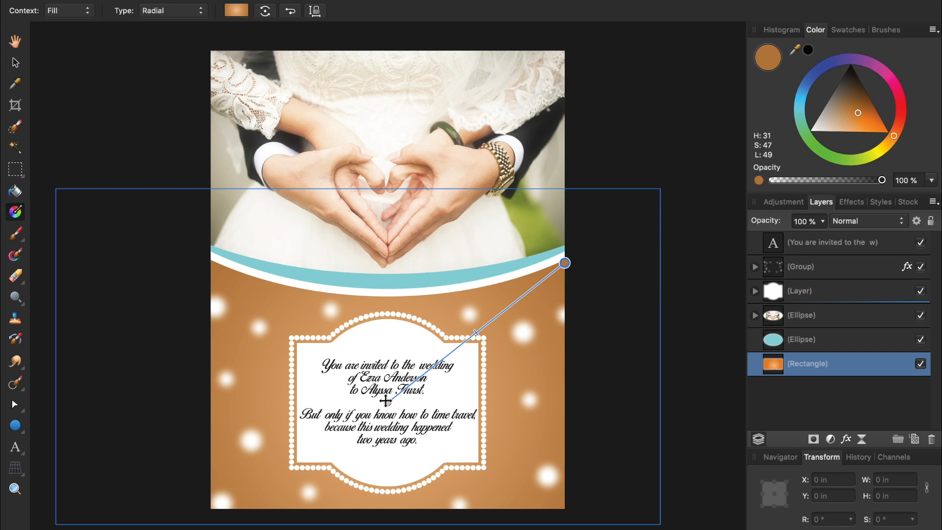
left_click_drag(852, 124, 826, 128)
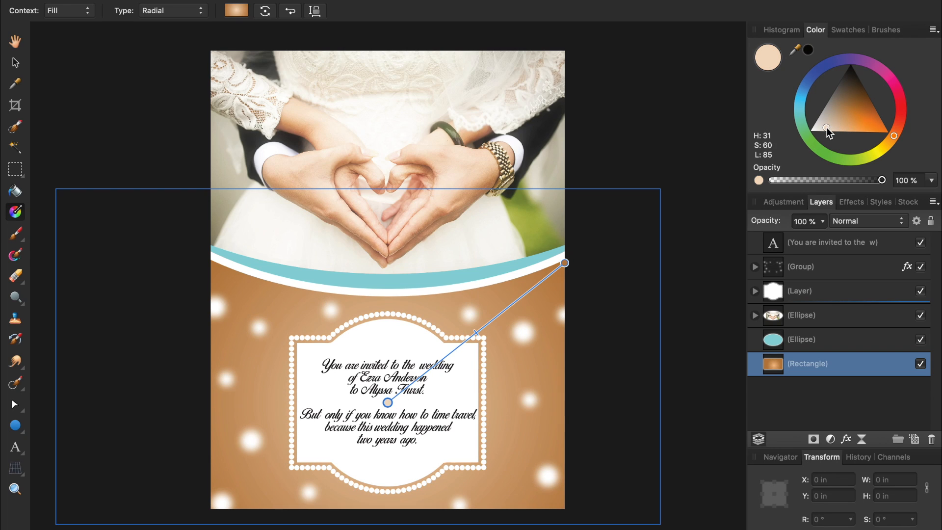
left_click(693, 125)
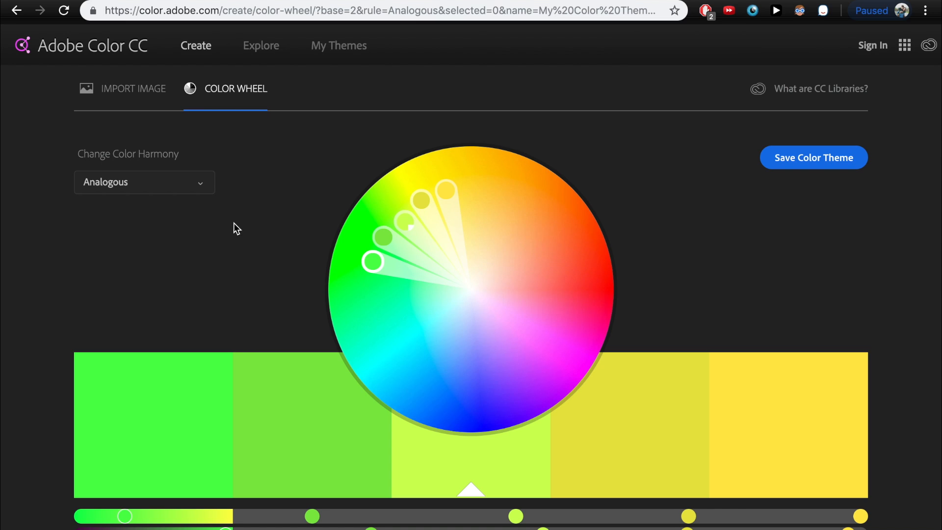
Set Adobe Color's wheel to a Complementary blue-and-gold theme and screenshot its swatch strip.
left_click(203, 187)
left_click(200, 277)
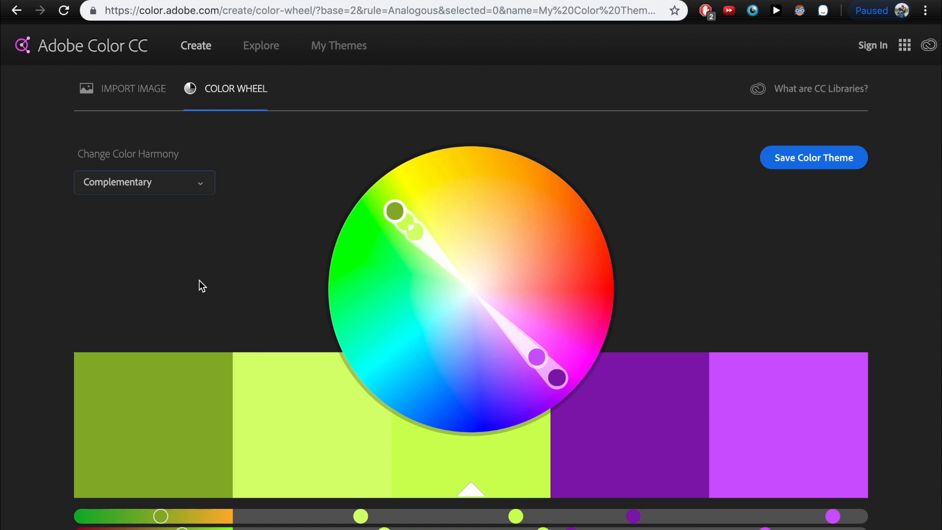
left_click_drag(399, 214, 443, 333)
left_click(423, 371)
left_click_drag(423, 372, 454, 385)
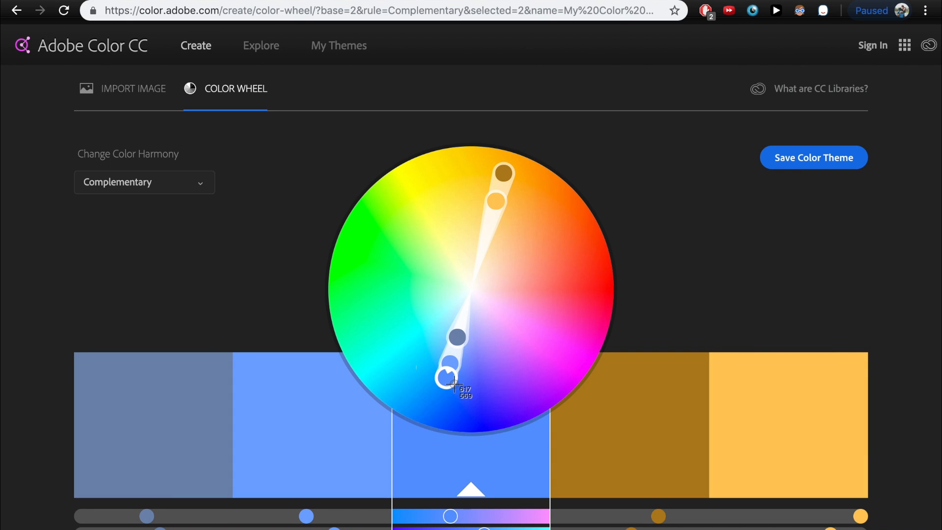
left_click_drag(57, 322, 891, 514)
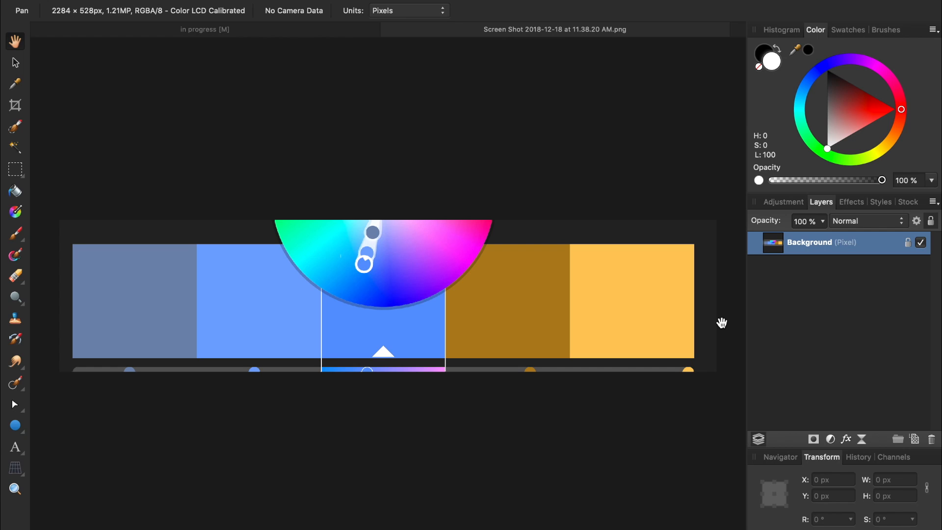
Paste the swatch screenshot into the flyer and sample its lighter blue for the teal arc.
key("super+c")
left_click(323, 29)
key("super+v")
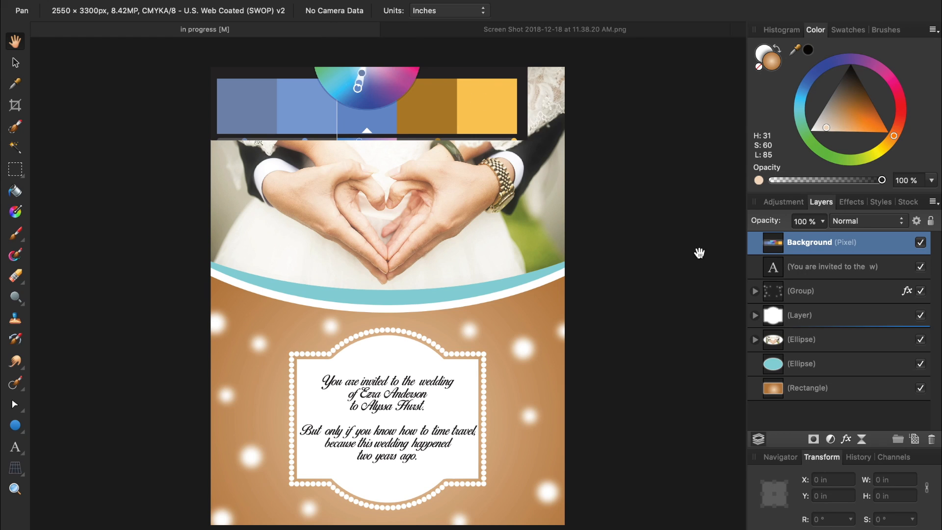
left_click(814, 374)
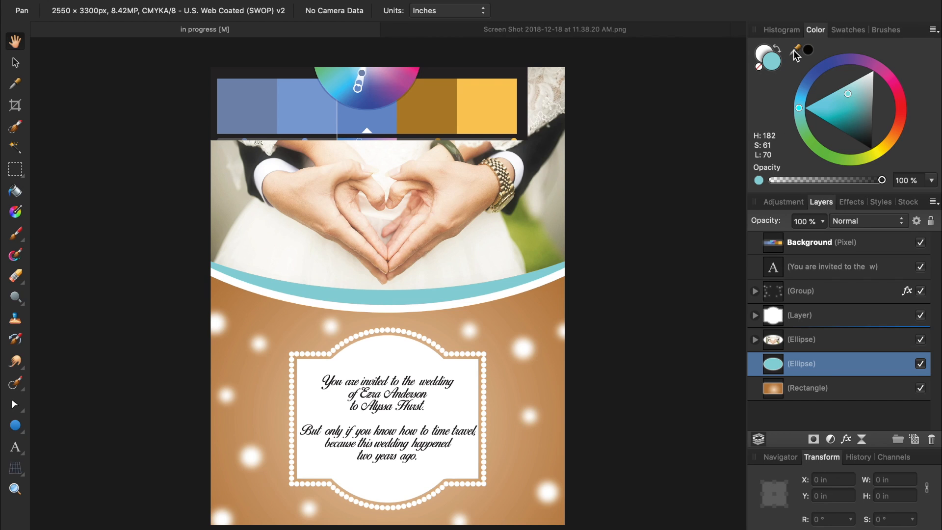
left_click_drag(797, 55, 302, 109)
Turn the arc blue and set the gradient's outer stop to the palette's dark gold.
left_click(809, 50)
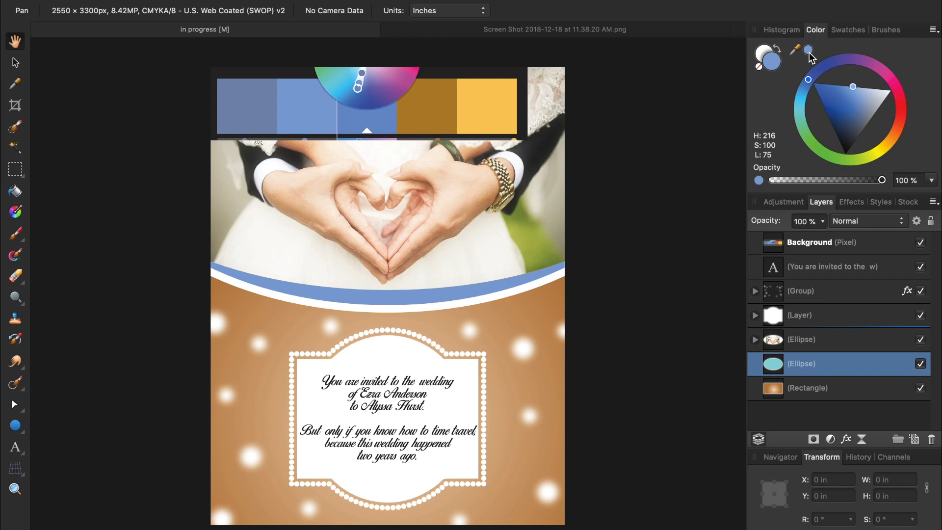
key("g")
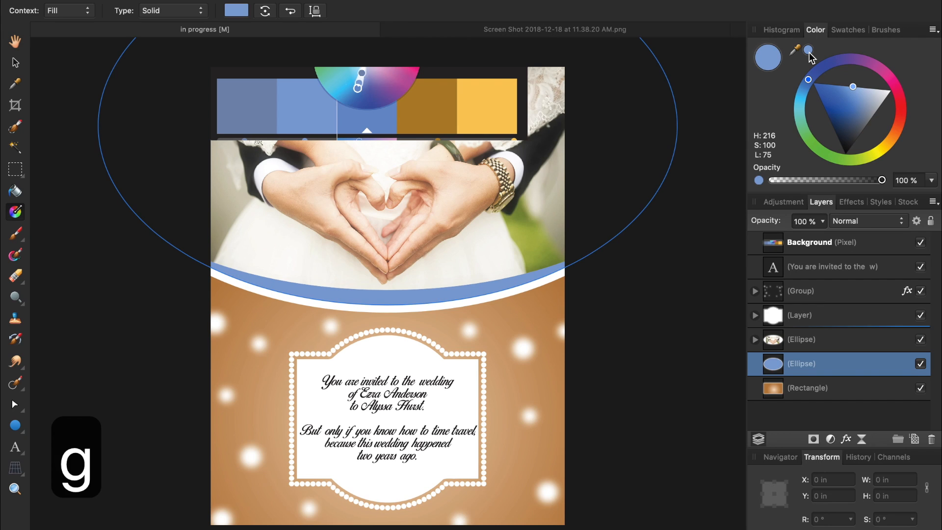
left_click(820, 388)
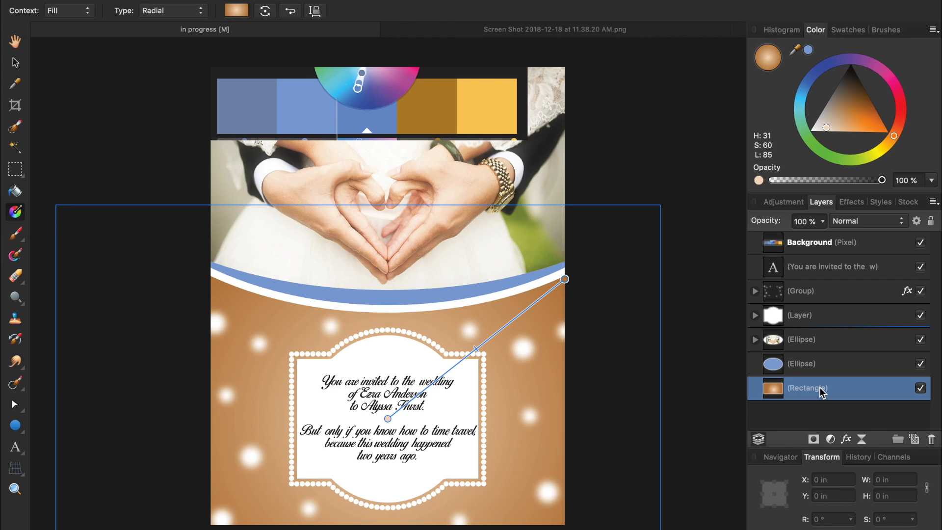
left_click(564, 279)
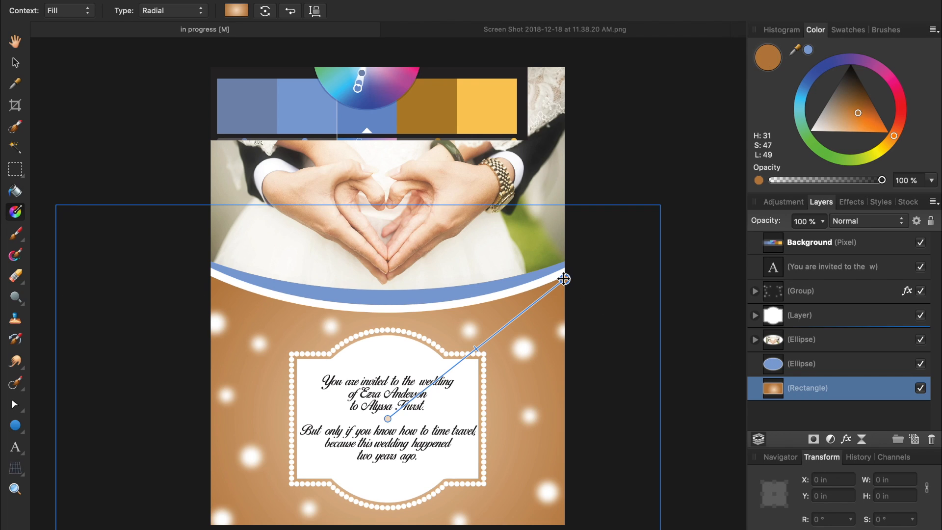
left_click_drag(794, 50, 419, 117)
left_click(808, 50)
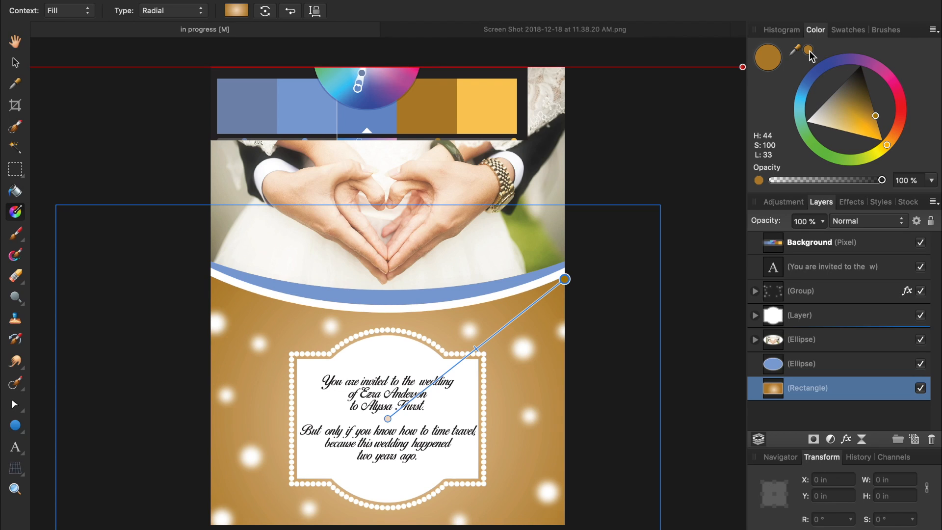
Set the gradient's centre stop to the palette's bright yellow.
left_click(388, 419)
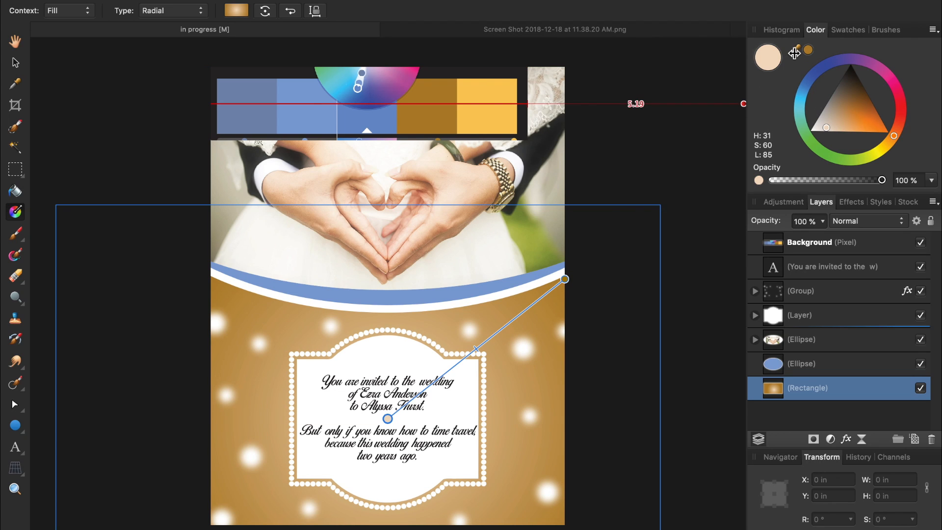
left_click_drag(794, 50, 492, 111)
left_click(809, 49)
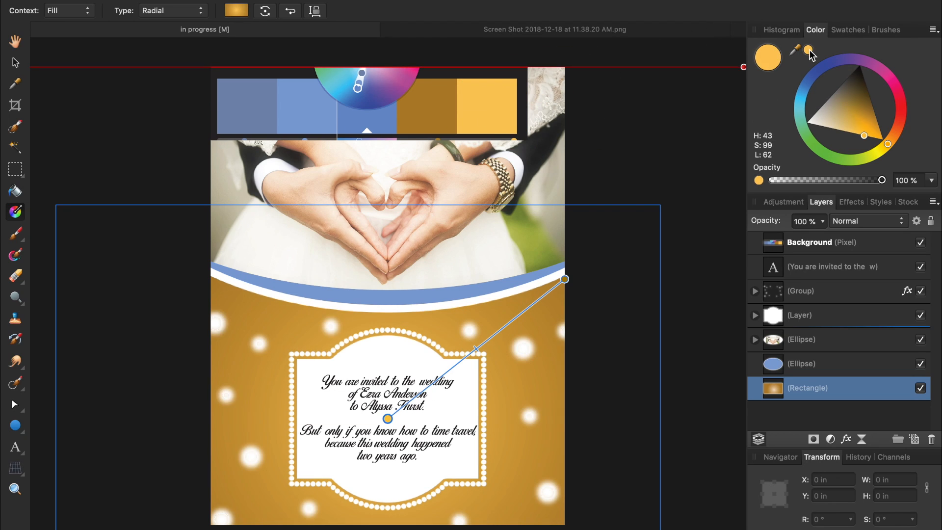
left_click(720, 68)
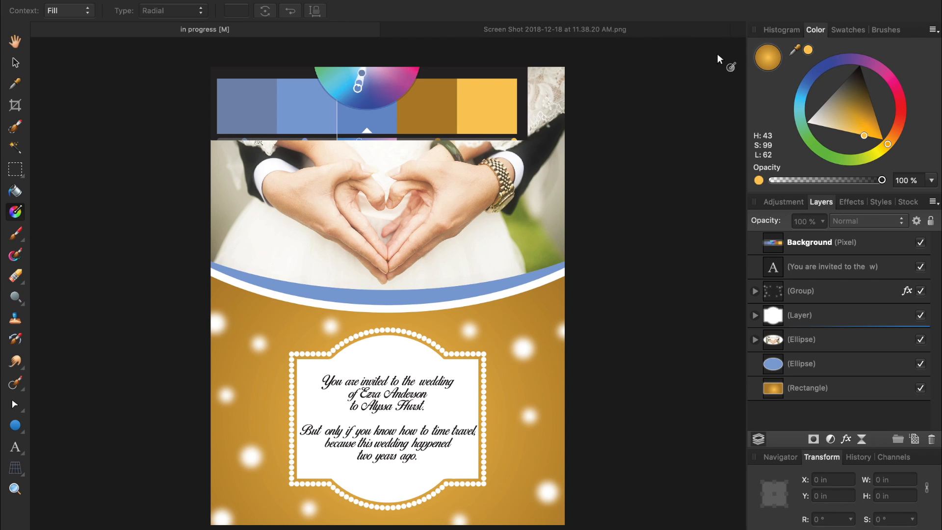
Delete the palette swatch image from the flyer.
left_click(832, 245)
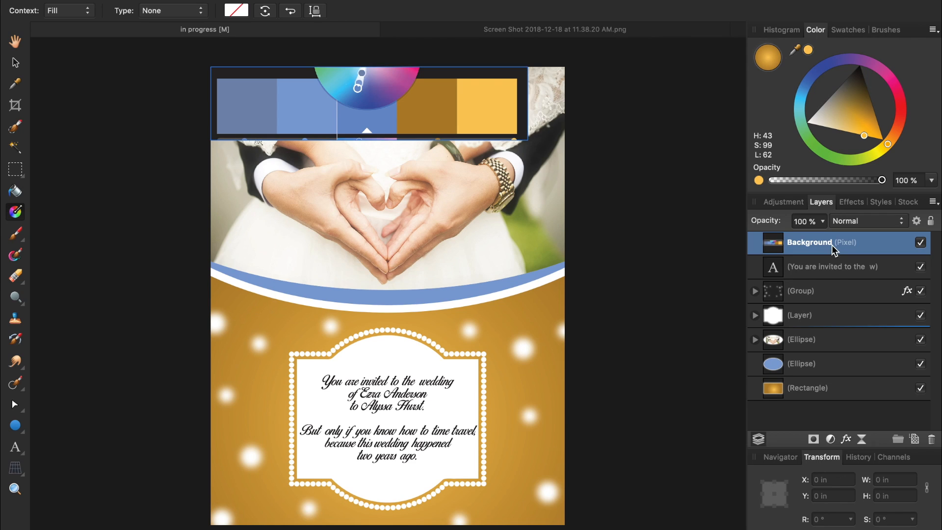
key("BackSpace")
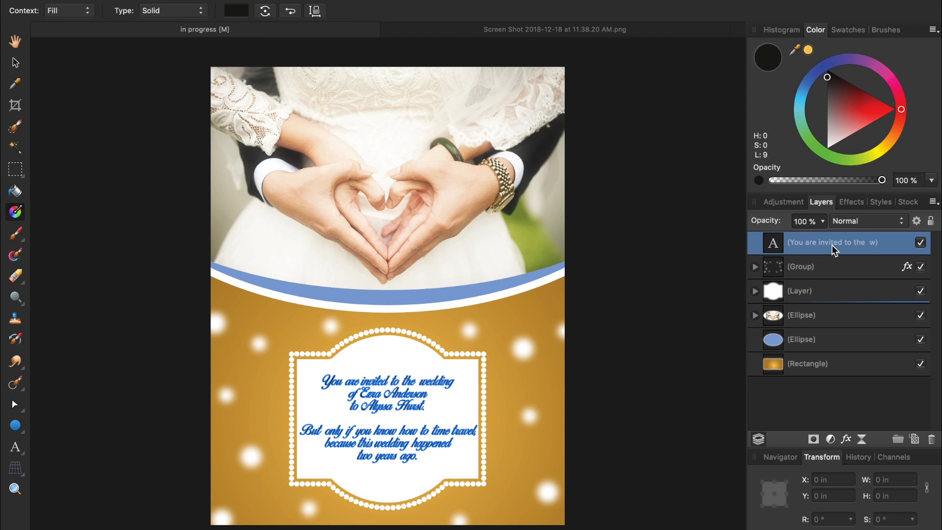
left_click(836, 388)
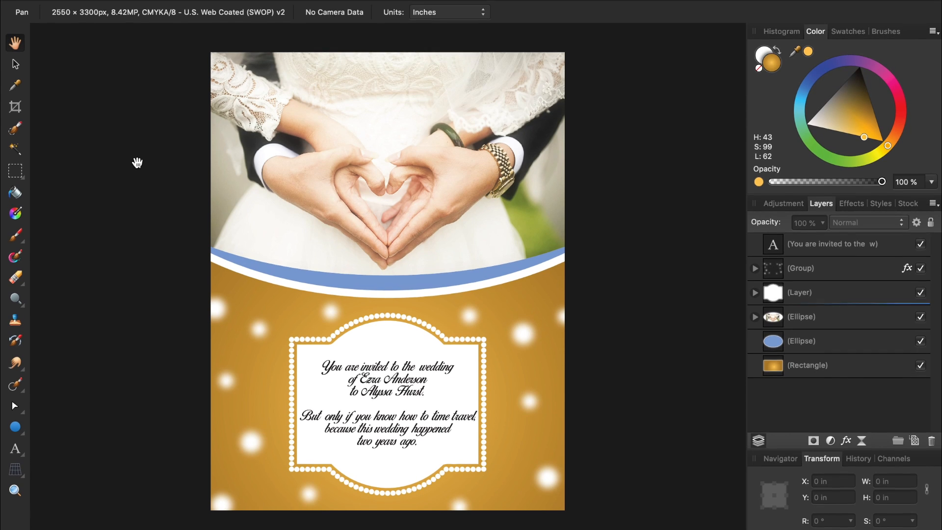
Review the flyer in the File > Print… preview and cancel without printing.
mouse_move(124, 4)
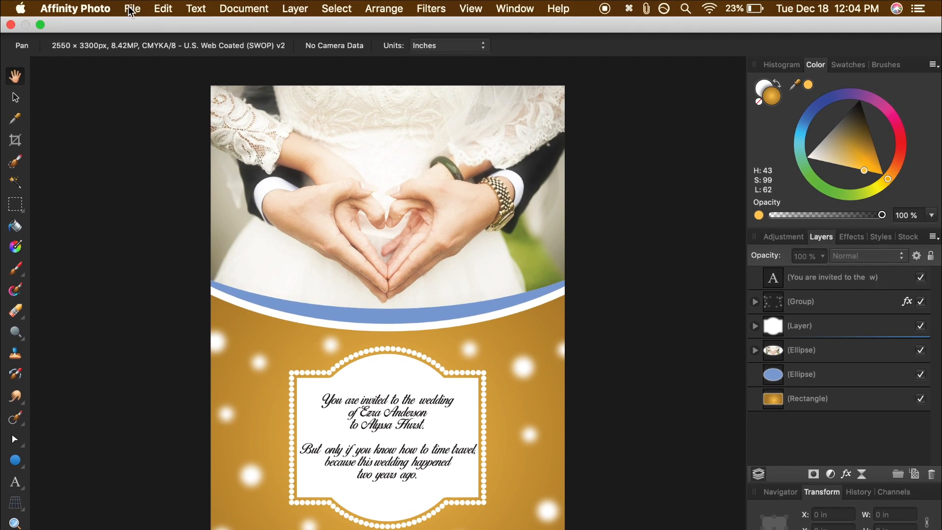
left_click(139, 9)
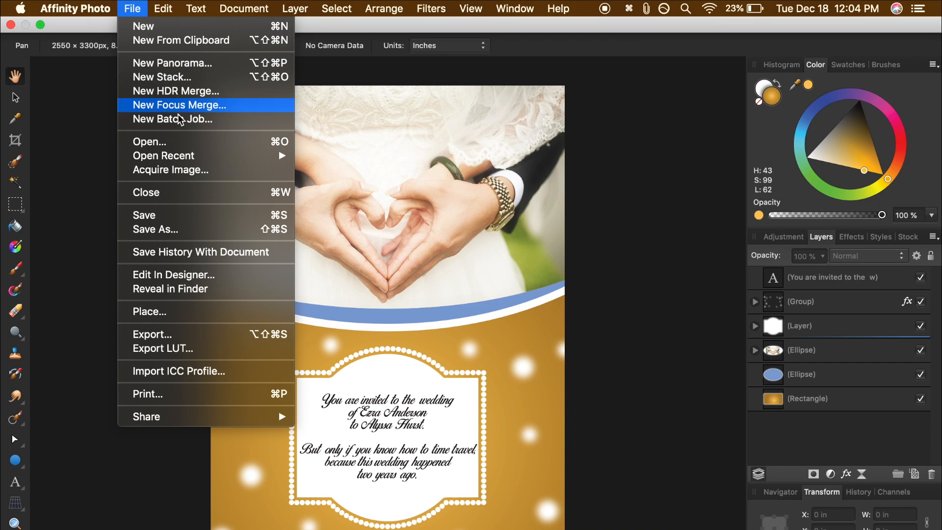
left_click(204, 395)
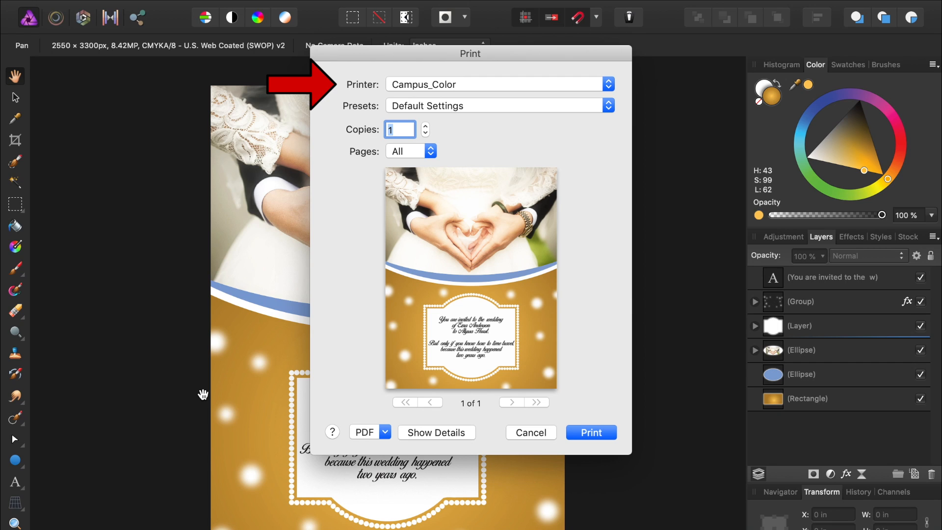
left_click(512, 433)
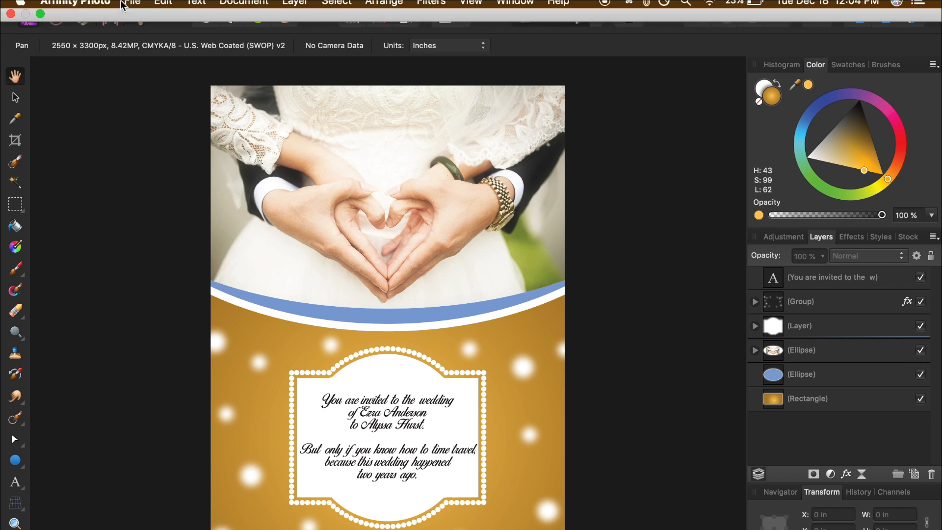
left_click(139, 10)
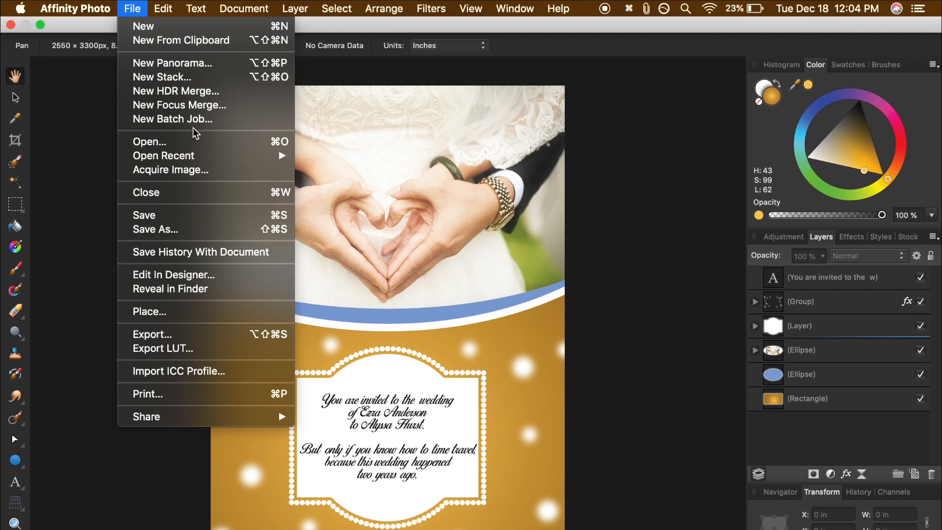
Bring up the JPEG export settings for the finished flyer.
left_click(214, 335)
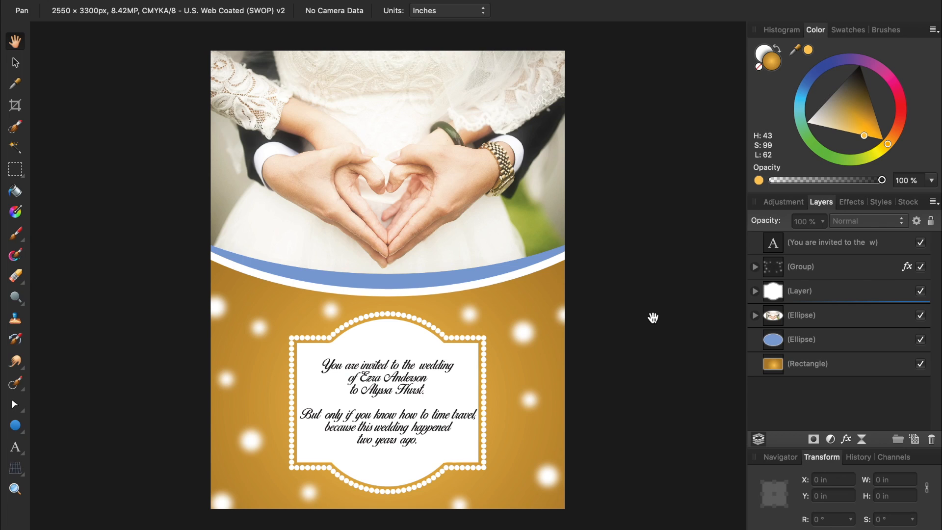
Add a Brightness and Contrast adjustment at 20% brightness, then toggle it off and on to compare.
left_click(832, 440)
left_click(879, 517)
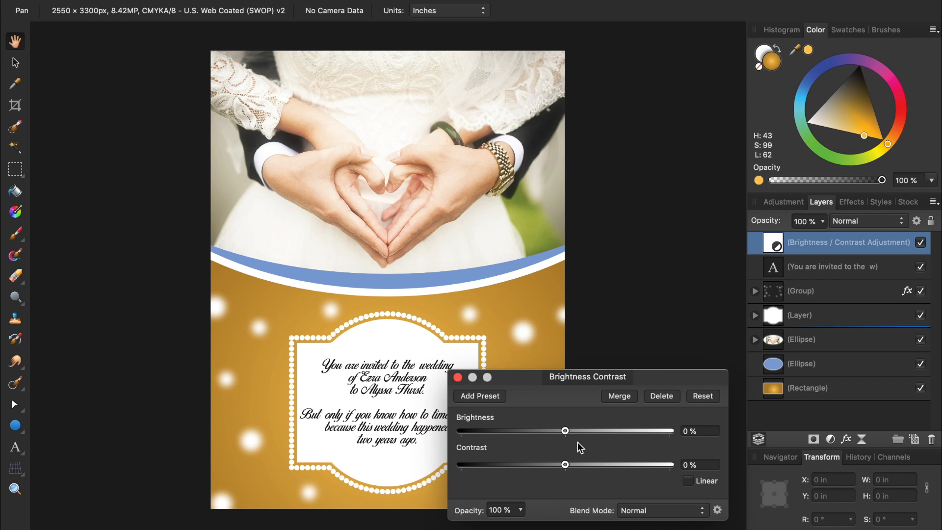
left_click_drag(567, 435, 588, 438)
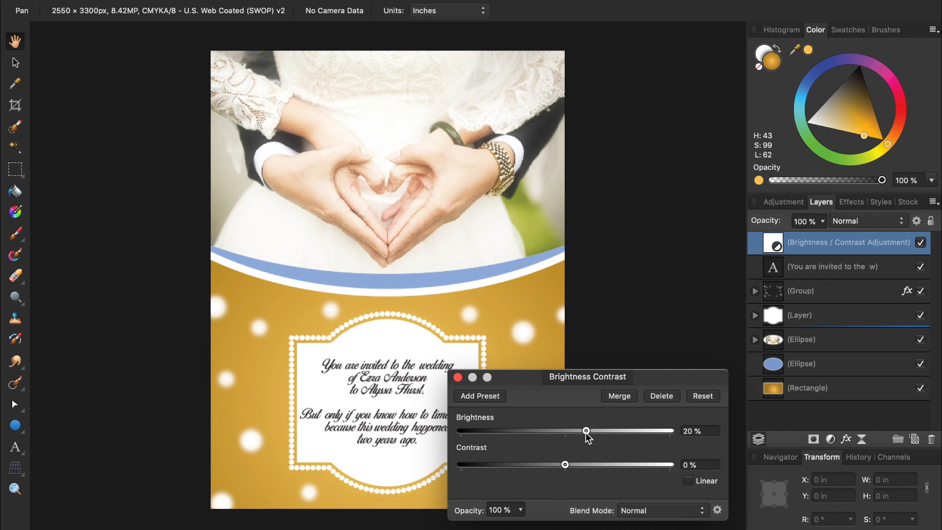
left_click(457, 377)
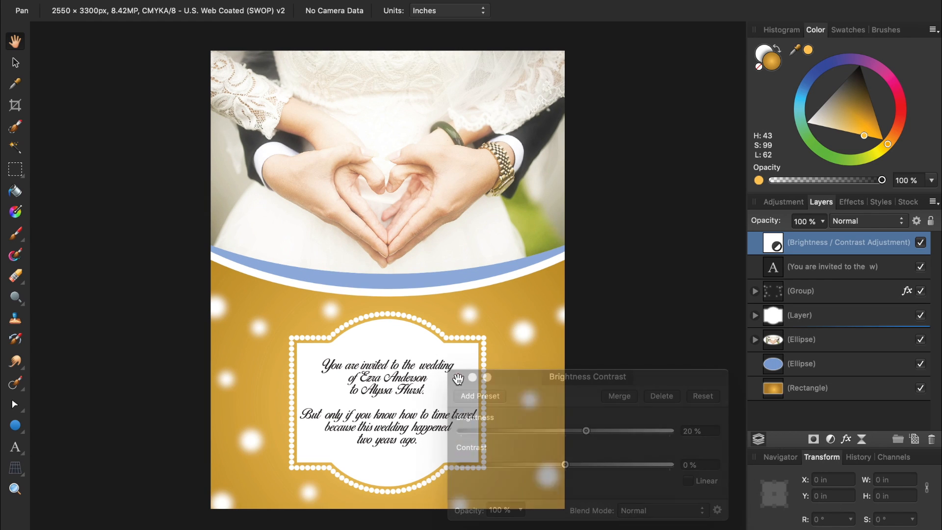
left_click(921, 242)
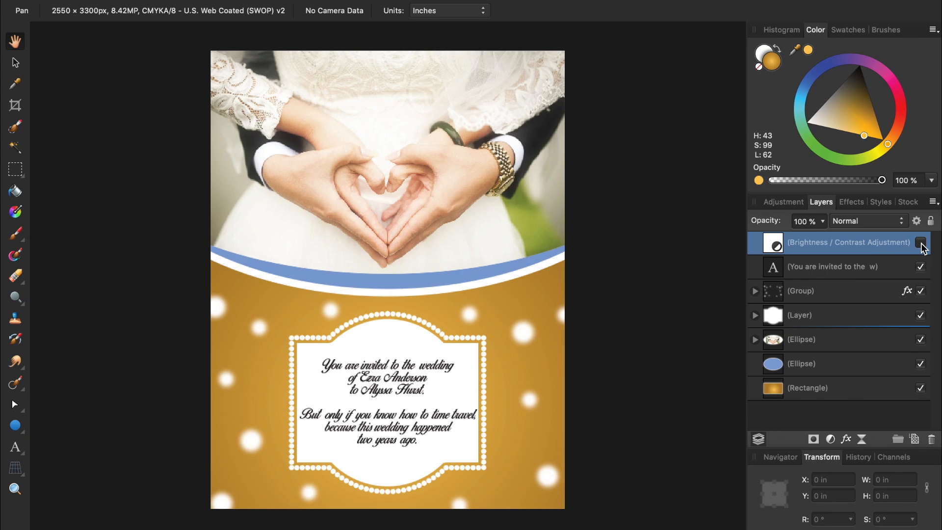
left_click(921, 243)
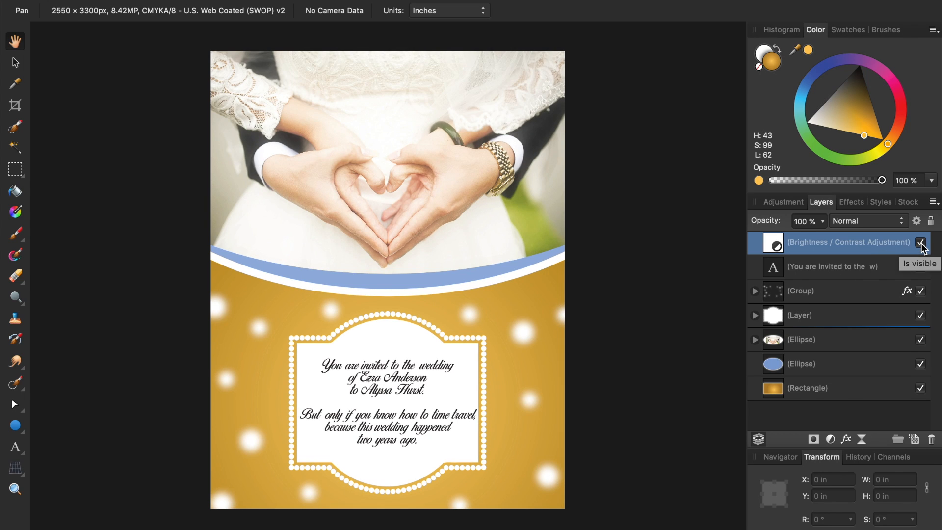